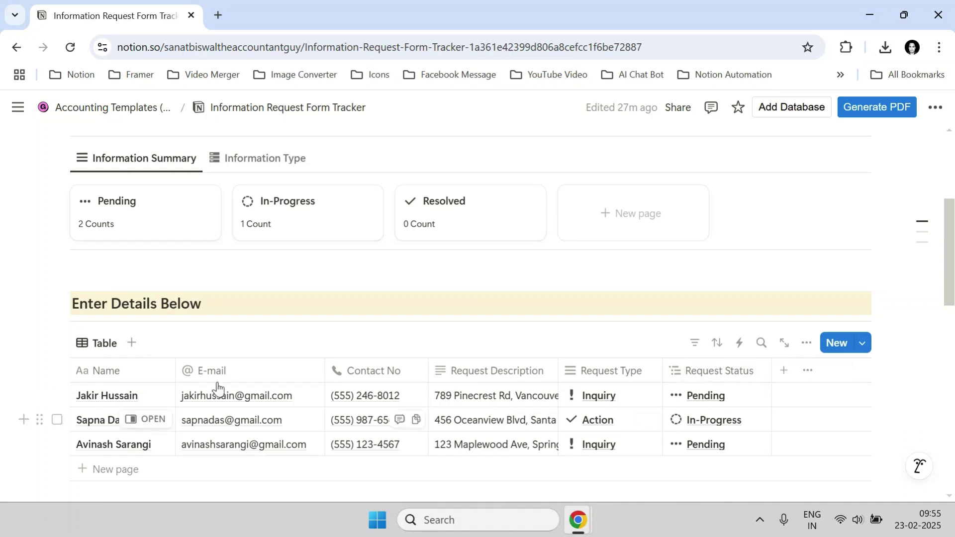
Inspect the DB_FeedbackType database linked to the first row's Request Type, and return to the Information Request Form Tracker page
left_click(625, 395)
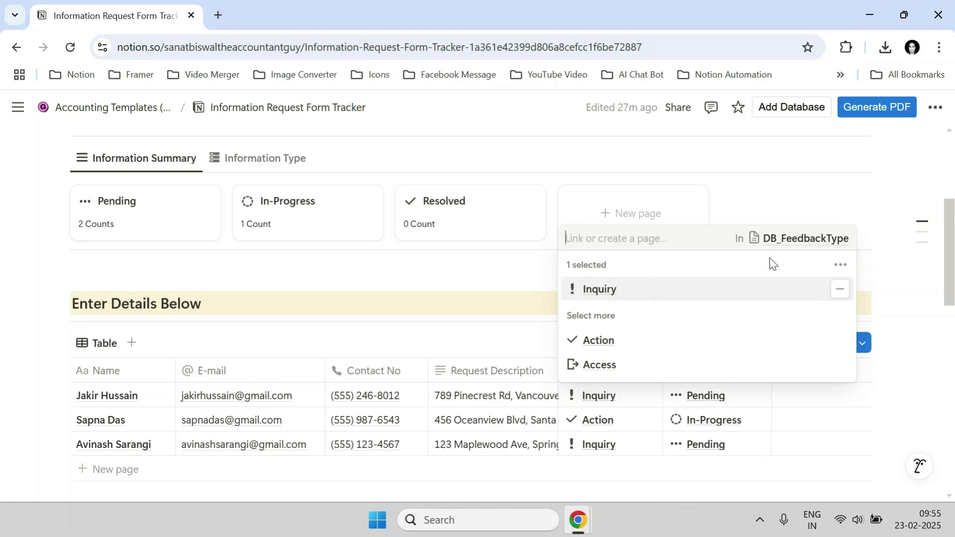
left_click(803, 247)
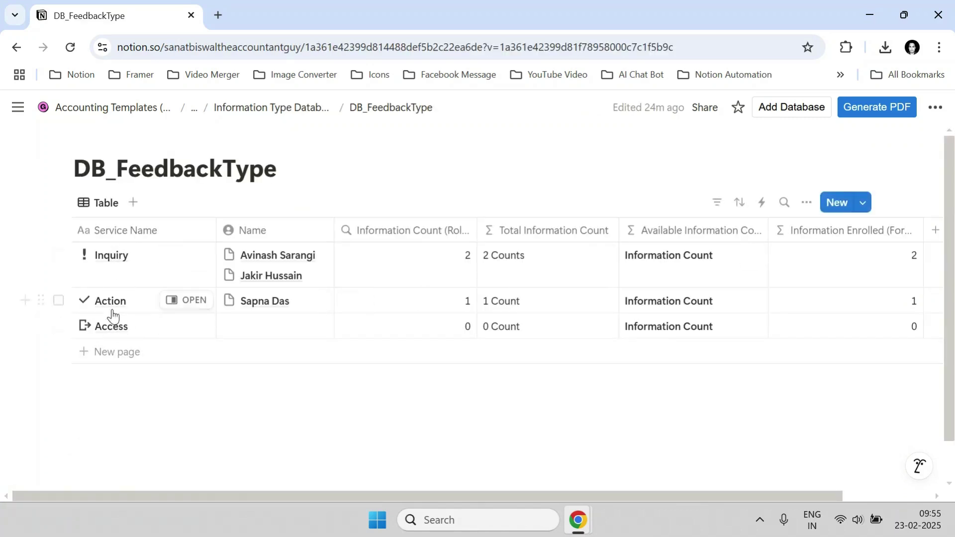
left_click(223, 120)
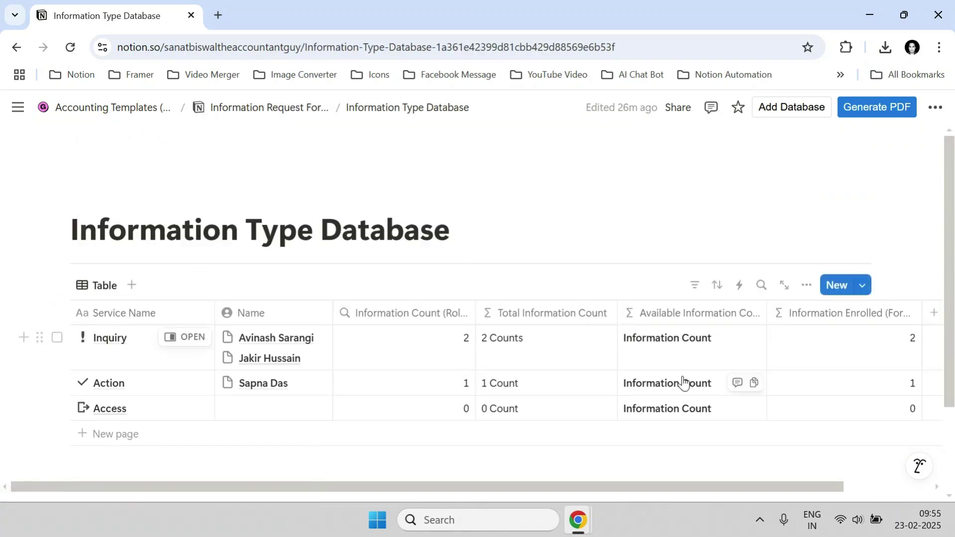
left_click(258, 119)
scroll(694, 358, "down", 9)
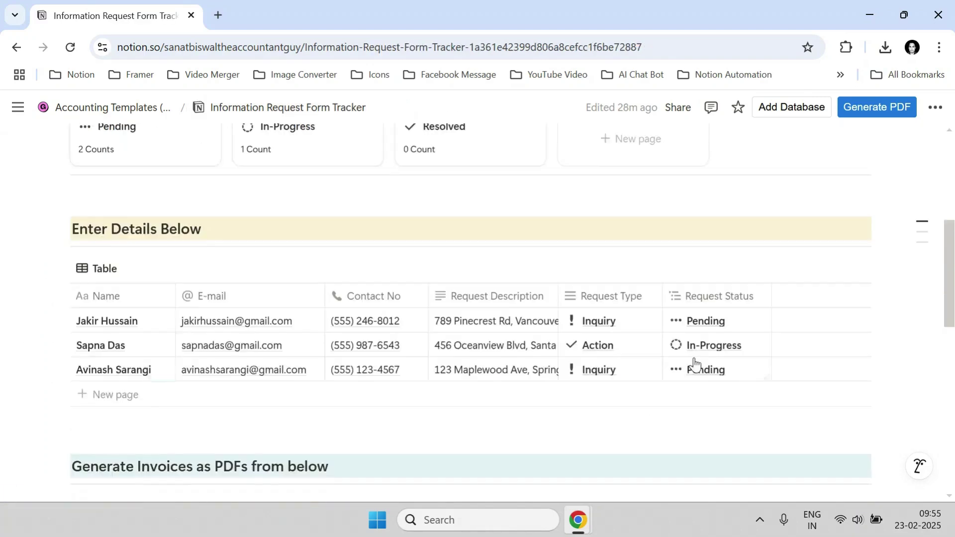
Check the options available for Request Type and Request Status in the table's first row
left_click(625, 180)
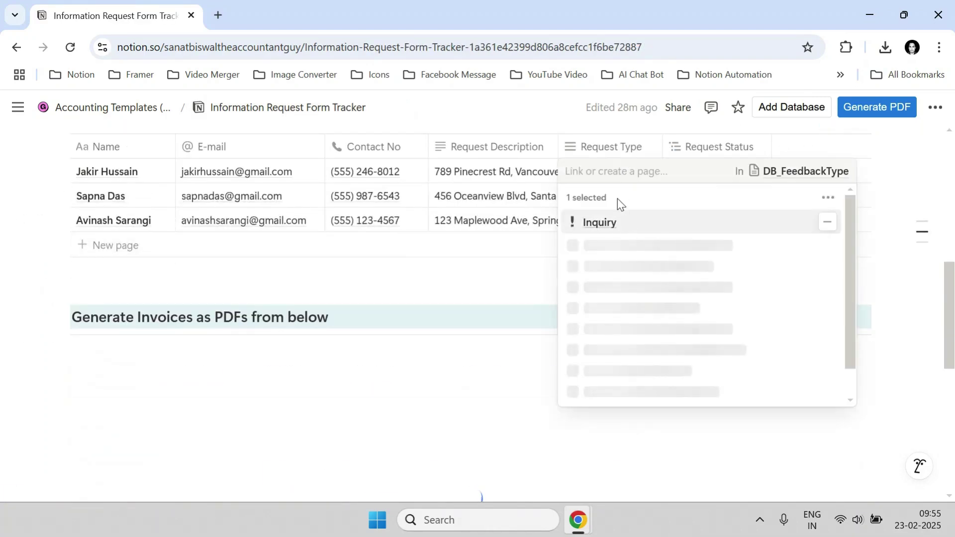
key("Escape")
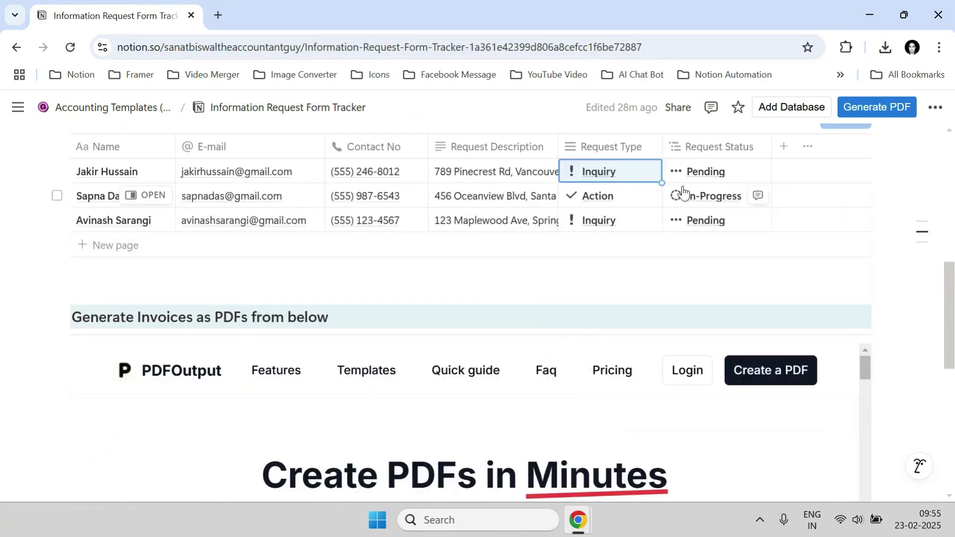
left_click(729, 169)
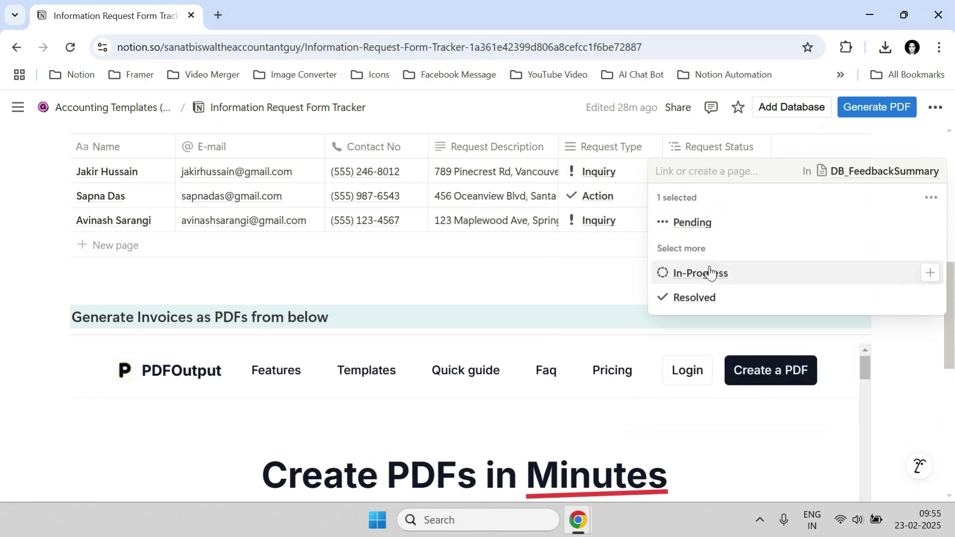
key("Escape")
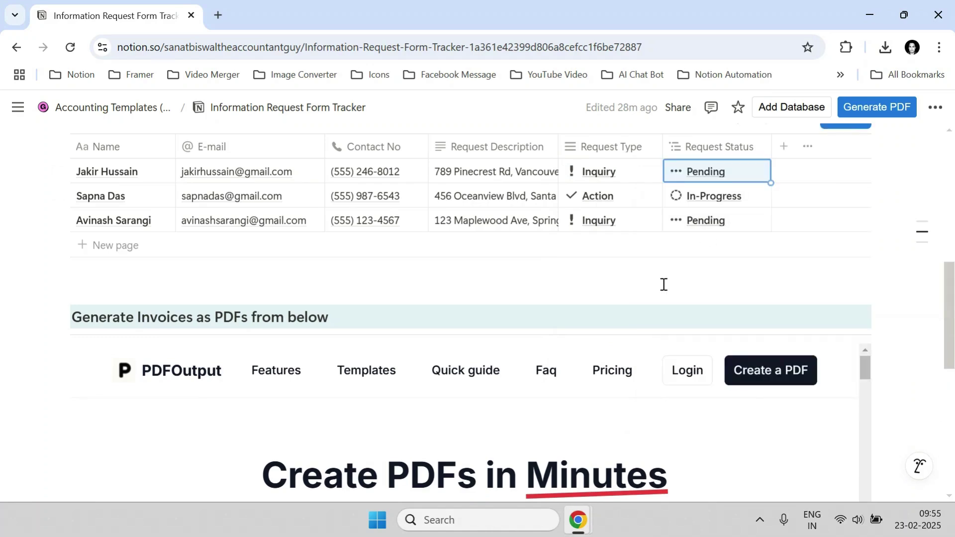
Compare the Information Summary cards with the Request Status entries in the details table
scroll(705, 239, "up", 1)
scroll(705, 258, "up", 5)
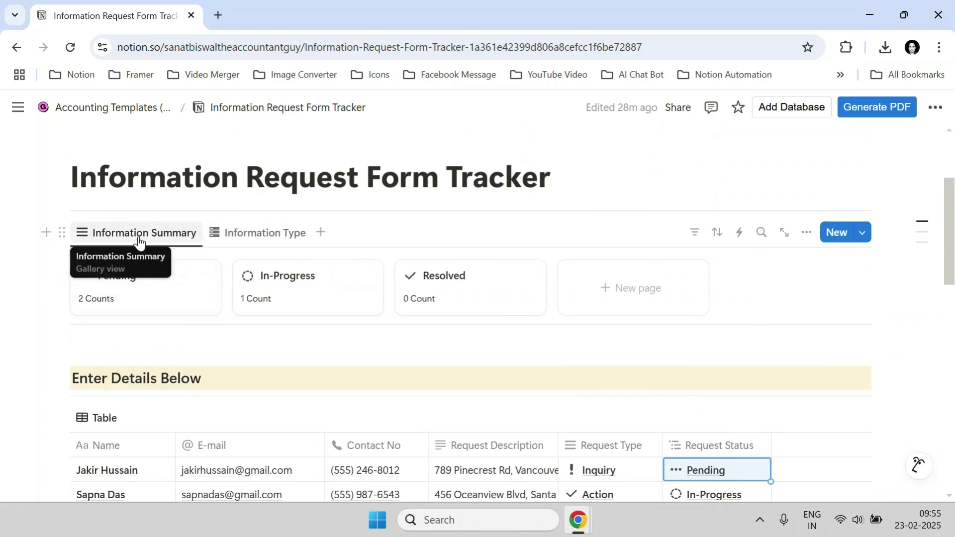
left_click(228, 238)
left_click(171, 238)
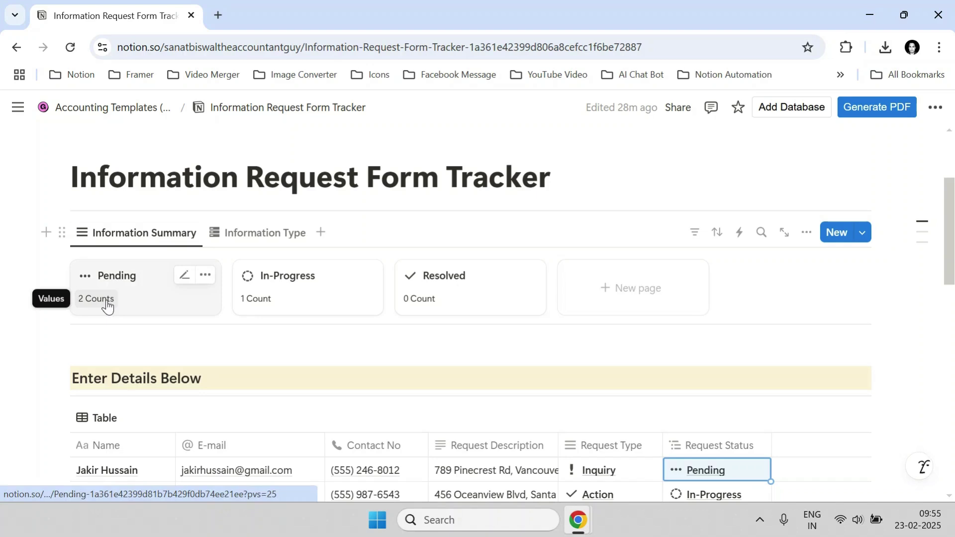
scroll(347, 286, "down", 3)
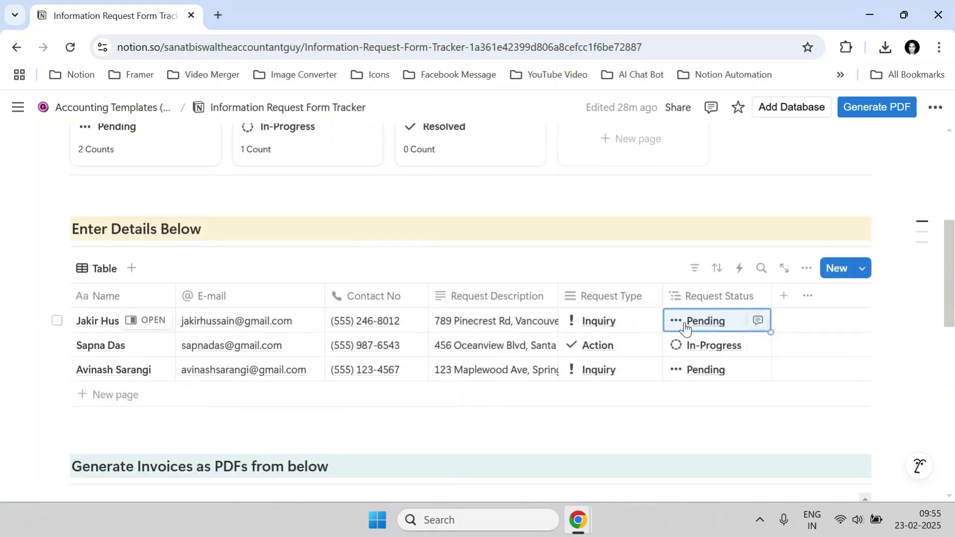
scroll(494, 343, "up", 2)
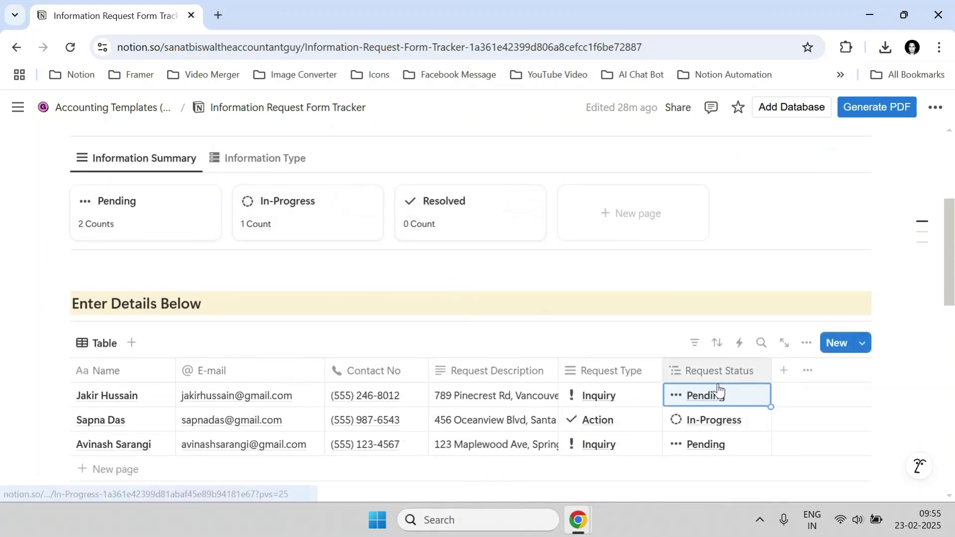
Replace the Request Status of the table's first row with Resolved
left_click(736, 396)
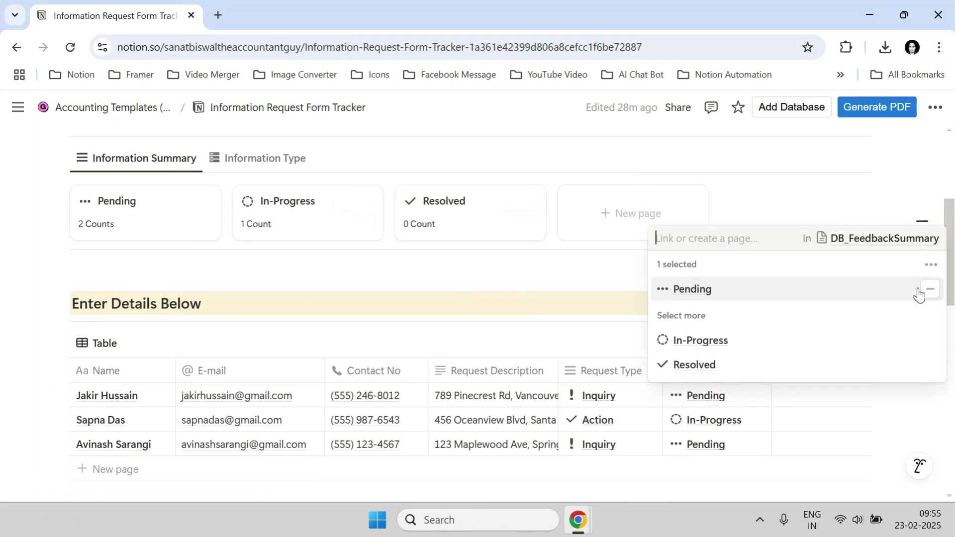
left_click(924, 290)
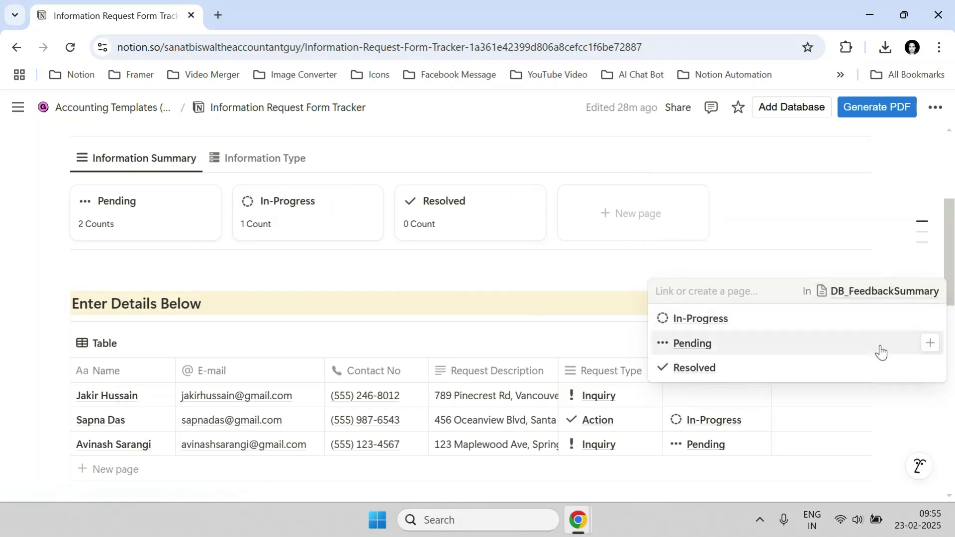
left_click(928, 369)
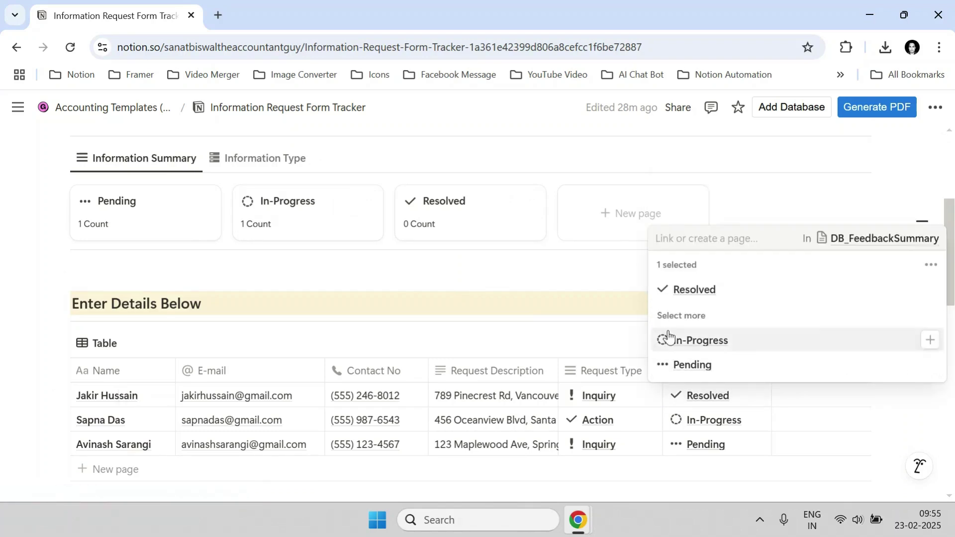
left_click(486, 280)
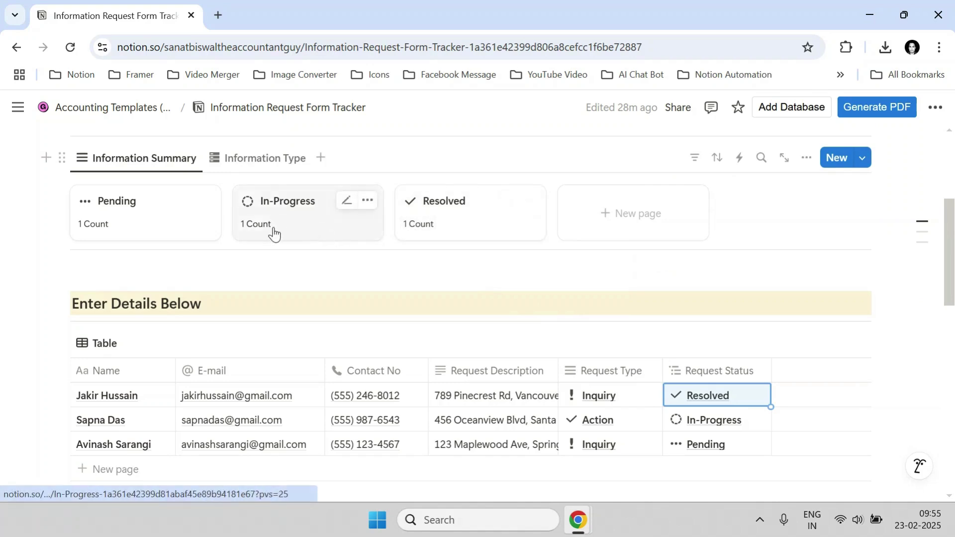
Show the Information Type cards and replace the Request Type of the table's first row with Access
left_click(225, 158)
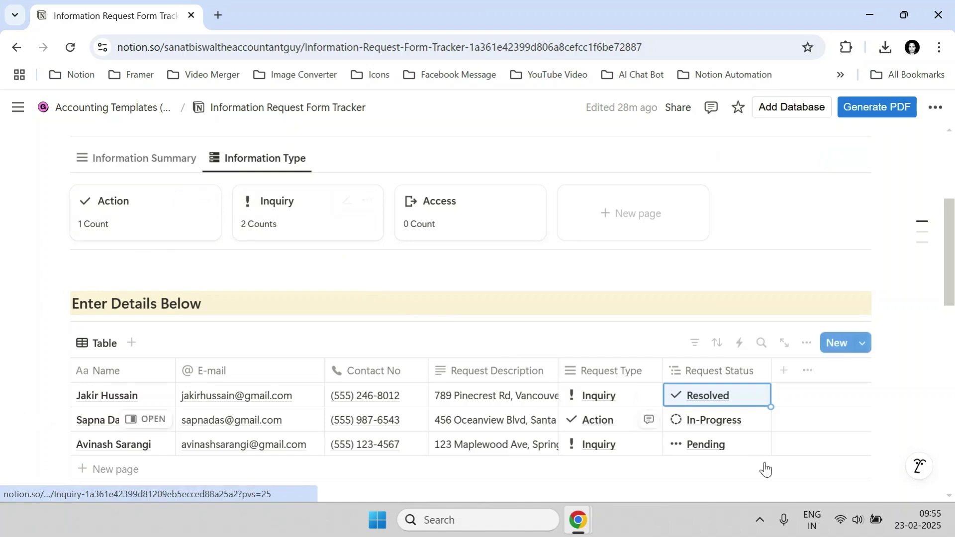
left_click(609, 396)
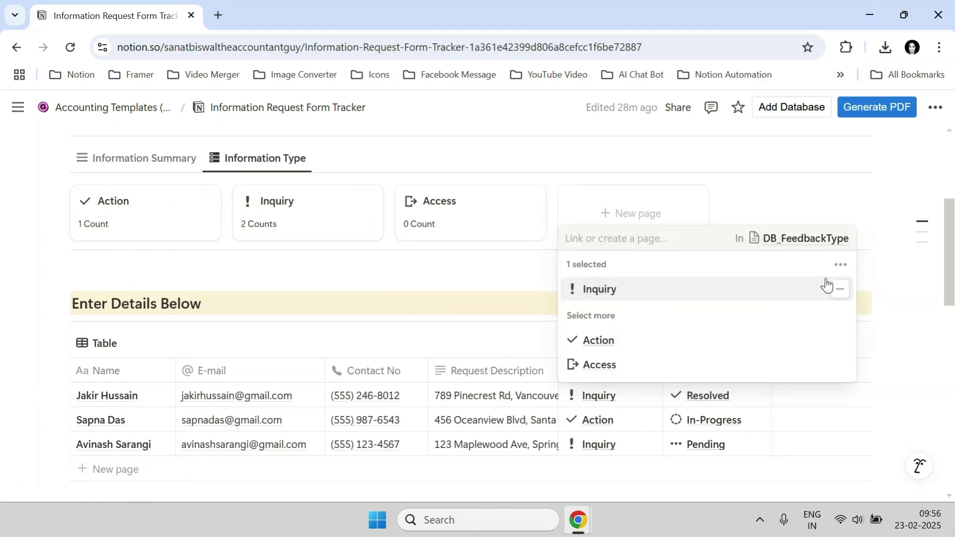
left_click(839, 292)
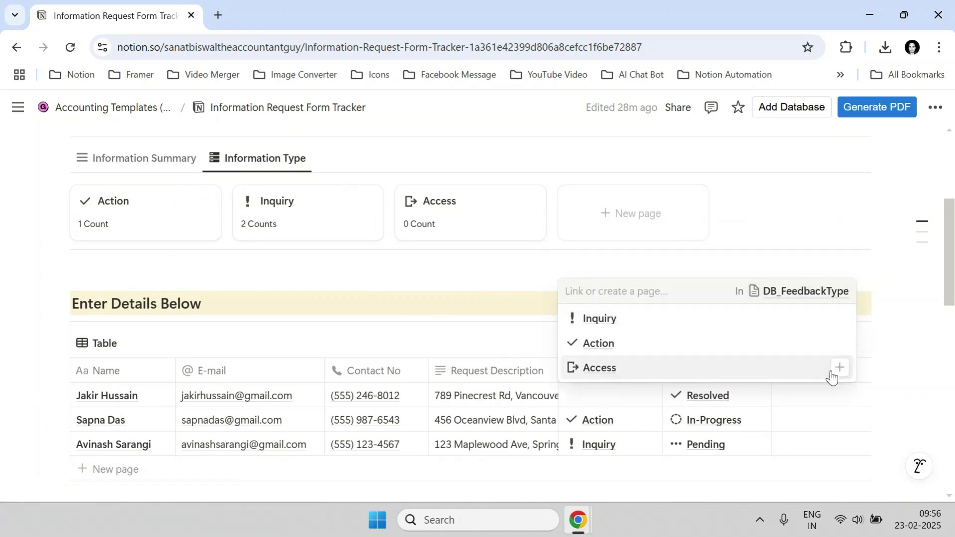
left_click(833, 374)
left_click(483, 267)
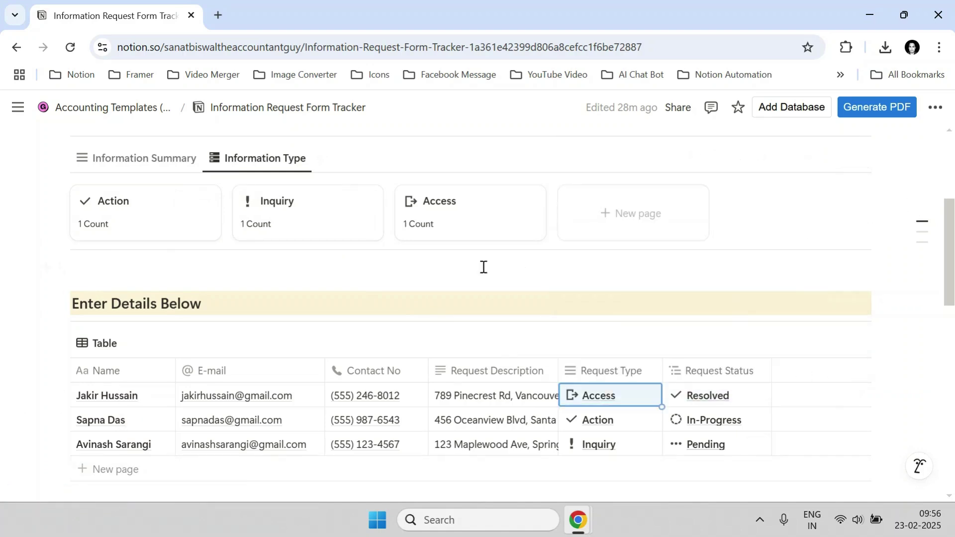
Review the Information Summary and Information Type cards at the head of the tracker page
left_click(144, 160)
left_click(231, 160)
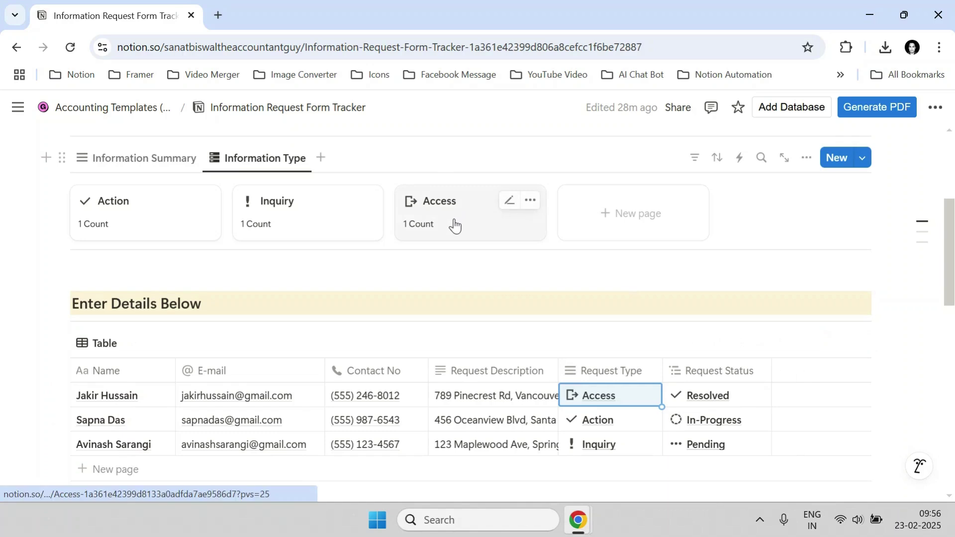
scroll(433, 239, "up", 3)
scroll(420, 238, "down", 1)
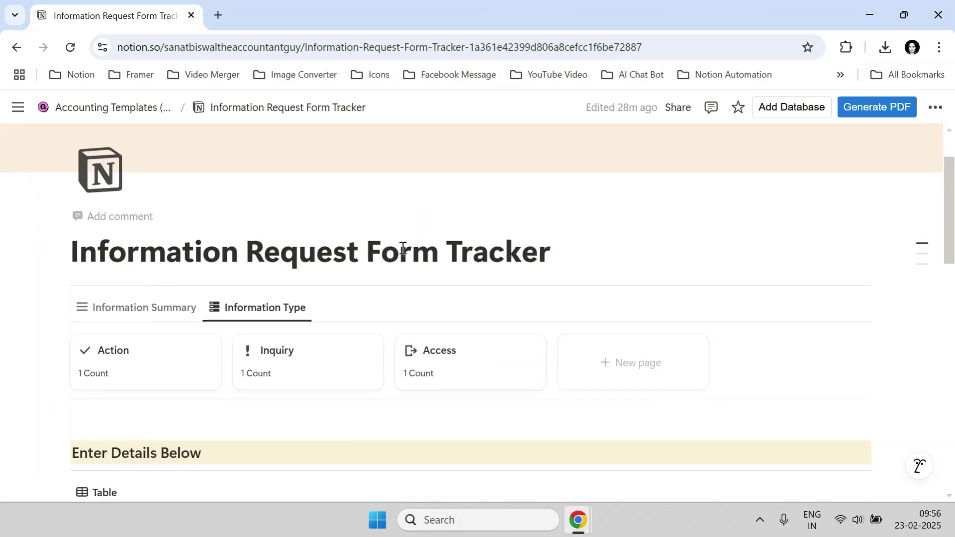
scroll(400, 245, "down", 3)
scroll(396, 245, "up", 1)
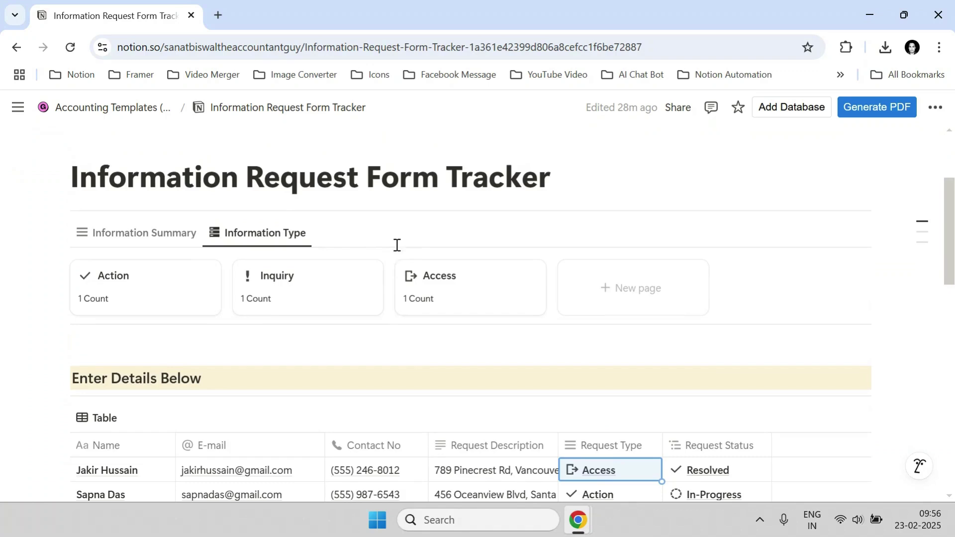
scroll(397, 245, "up", 1)
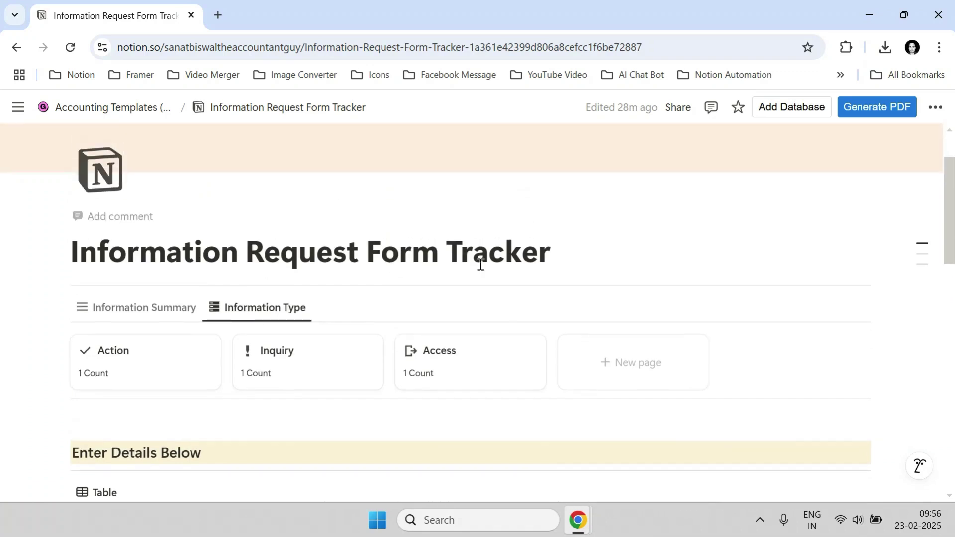
Switch to the PDFOutput invoice page and hide the screen-sharing notices
mouse_move(589, 532)
left_click(454, 461)
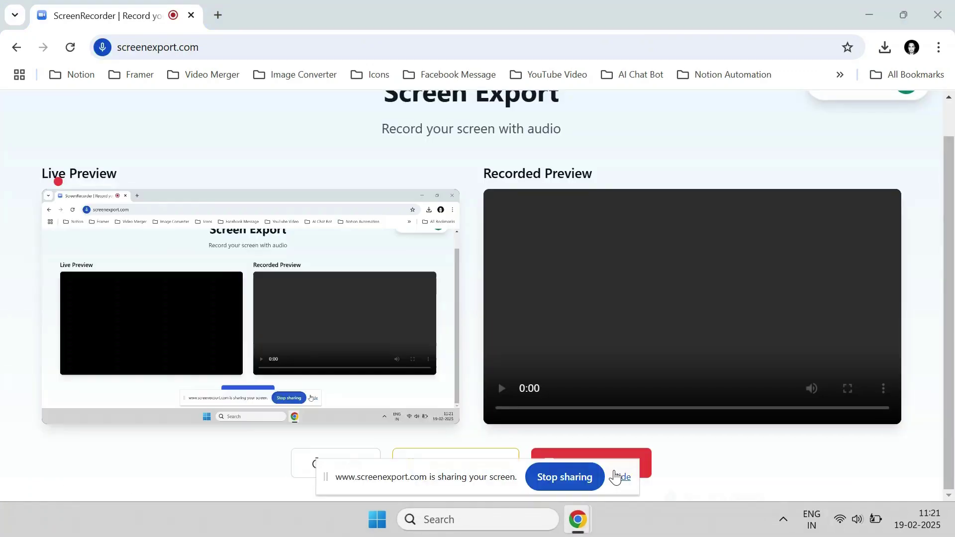
left_click(616, 476)
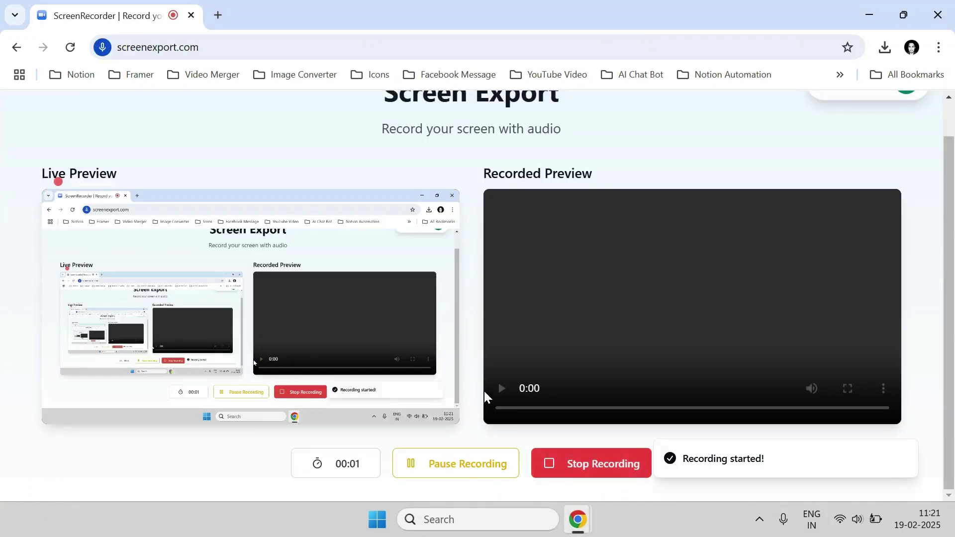
key("alt+Tab")
key("Tab")
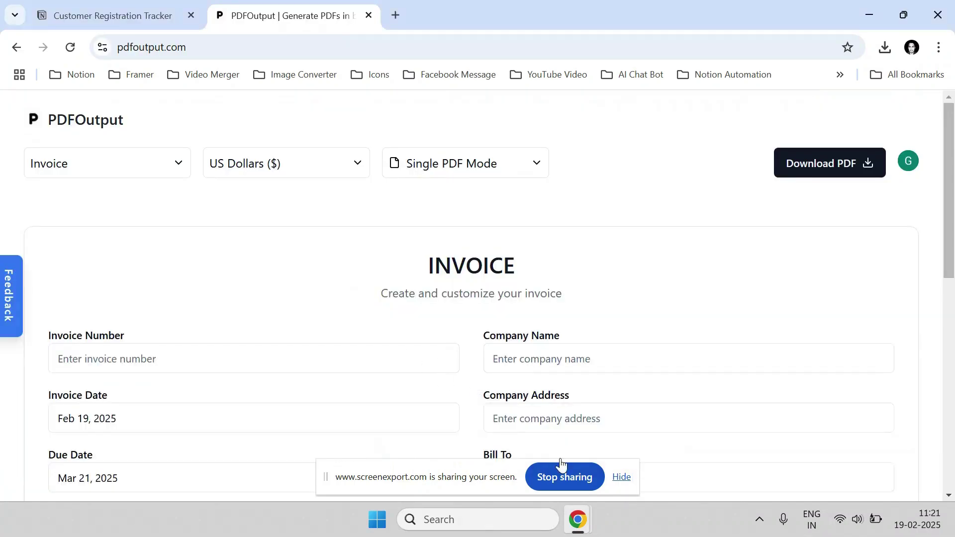
left_click(621, 478)
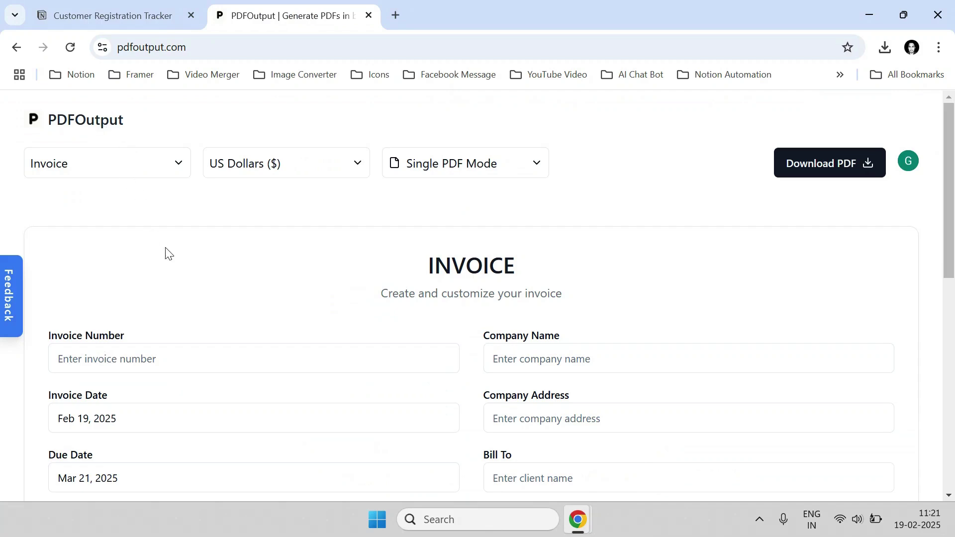
Look over the invoice form and the available document templates, keeping Invoice selected
scroll(169, 243, "down", 7)
scroll(168, 241, "up", 7)
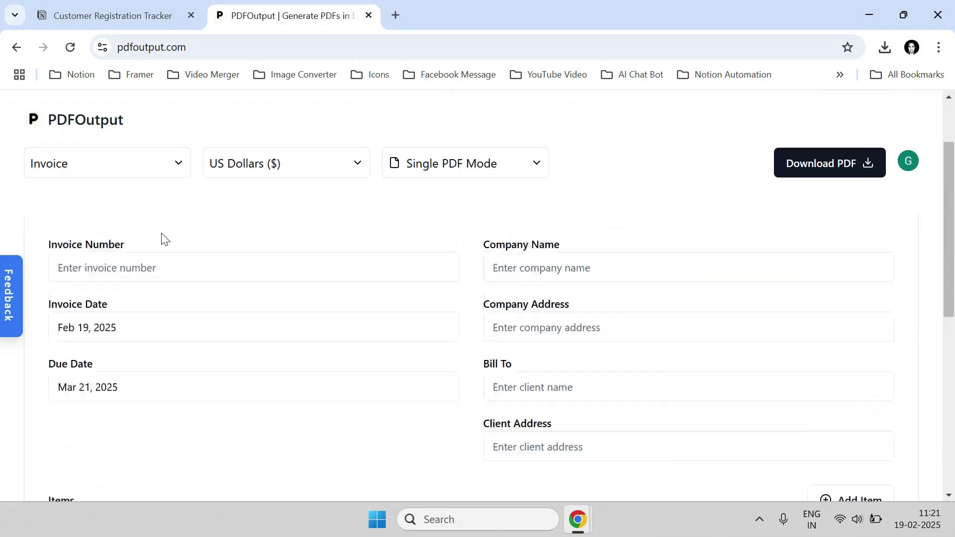
left_click(98, 169)
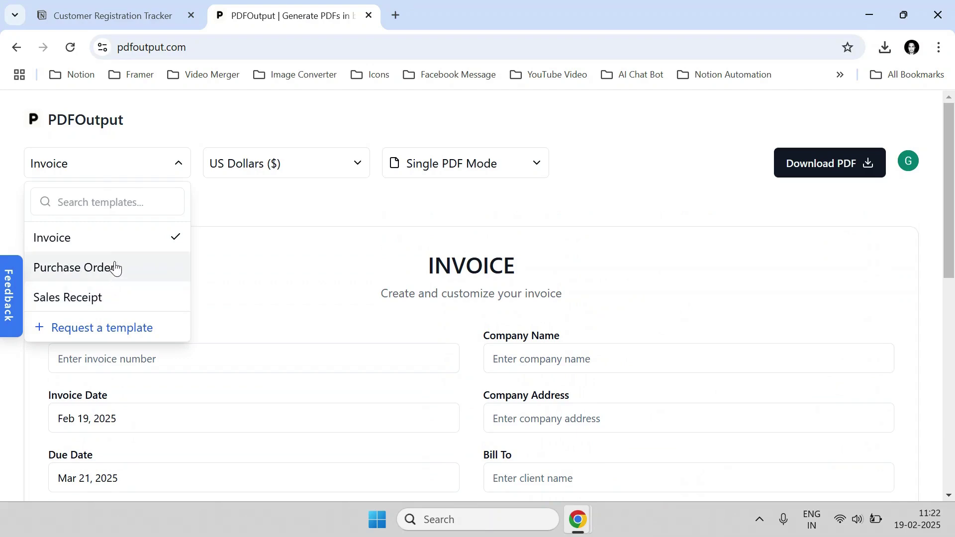
left_click(76, 240)
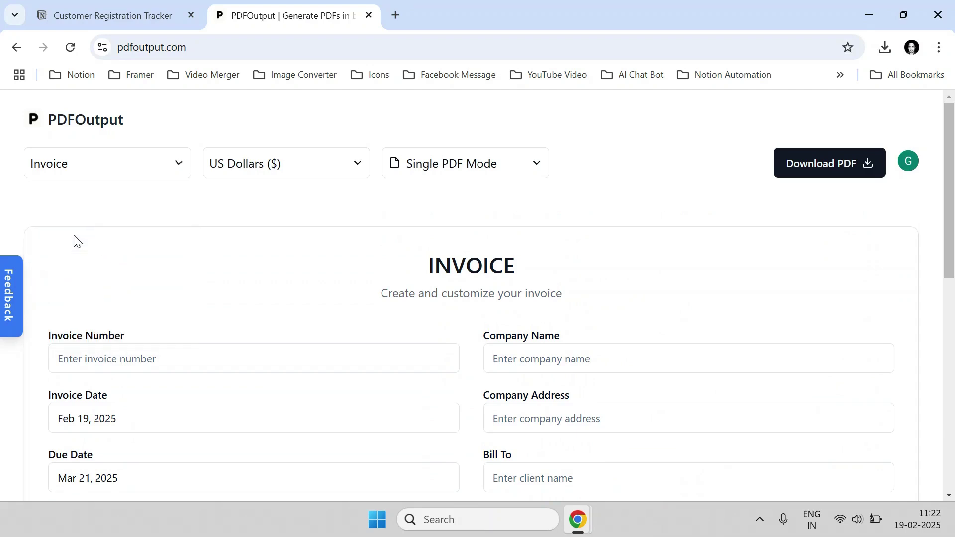
Browse the available currencies without changing US Dollars, and view the invoice form down to its Notes field
left_click(251, 170)
scroll(257, 255, "down", 10)
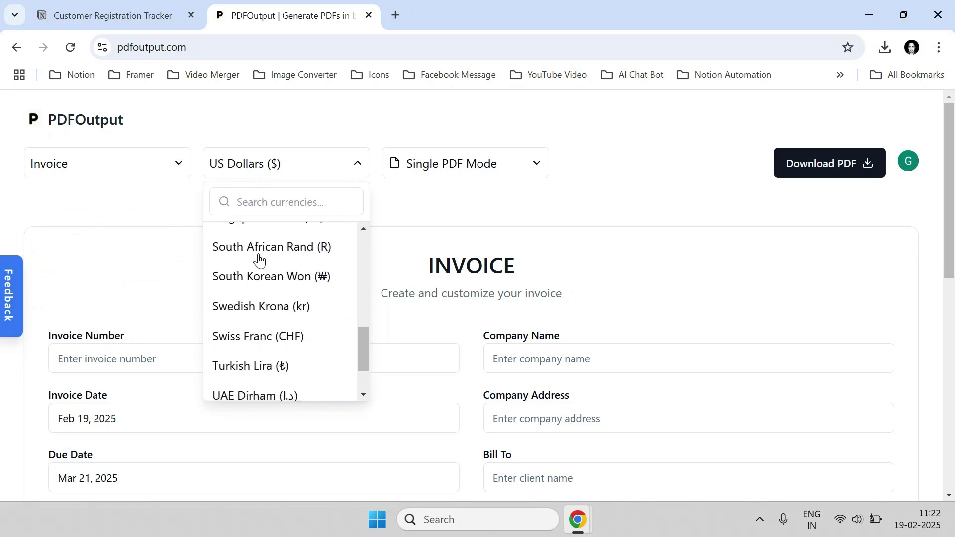
scroll(259, 268, "down", 2)
scroll(259, 298, "up", 10)
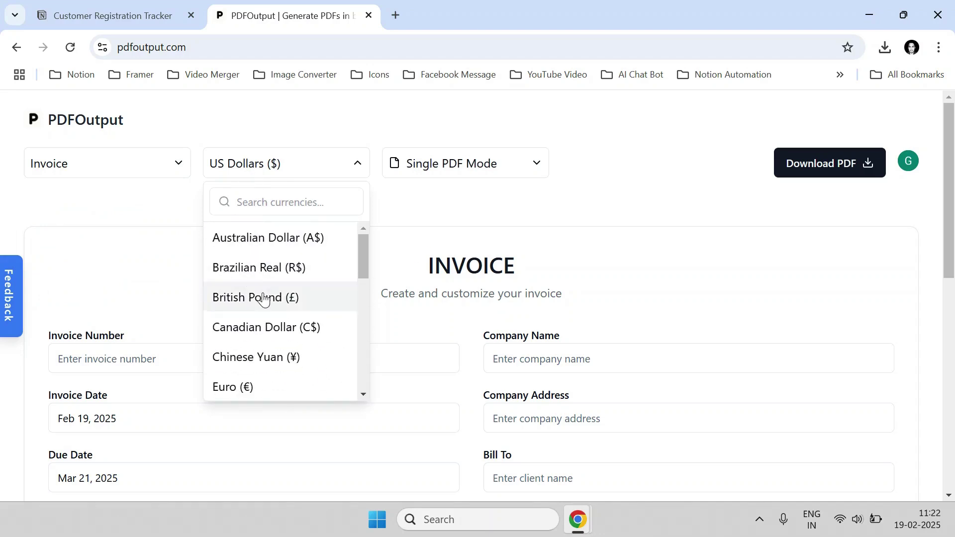
left_click(408, 205)
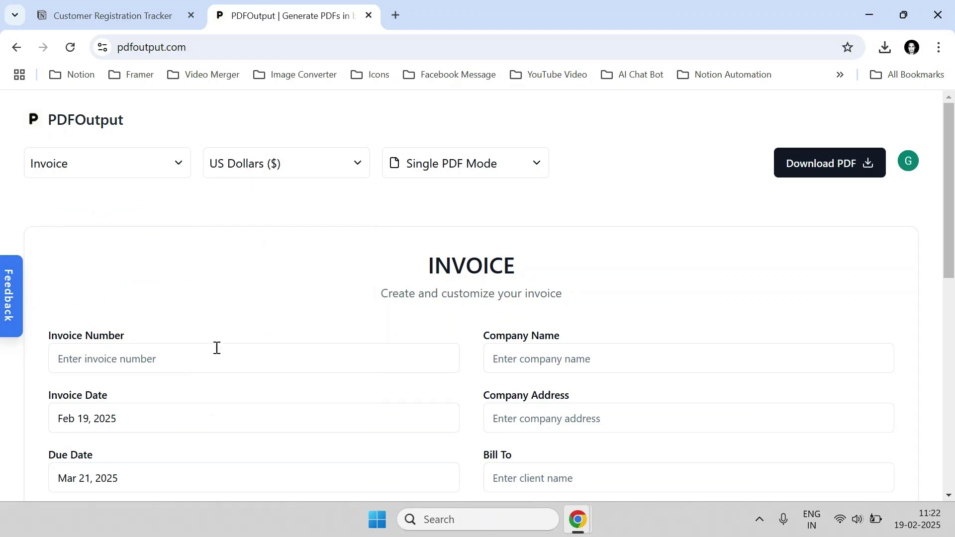
scroll(493, 347, "down", 10)
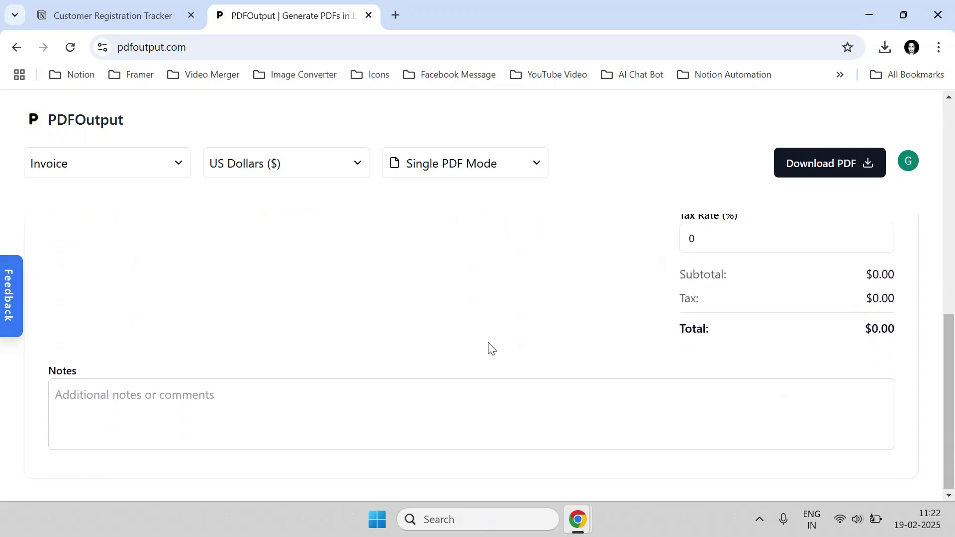
Fill in invoice number INV-001, company name ABC Tech Solutions and the saved company address on the invoice form
scroll(424, 343, "up", 8)
scroll(424, 343, "up", 3)
left_click(159, 360)
left_click(149, 395)
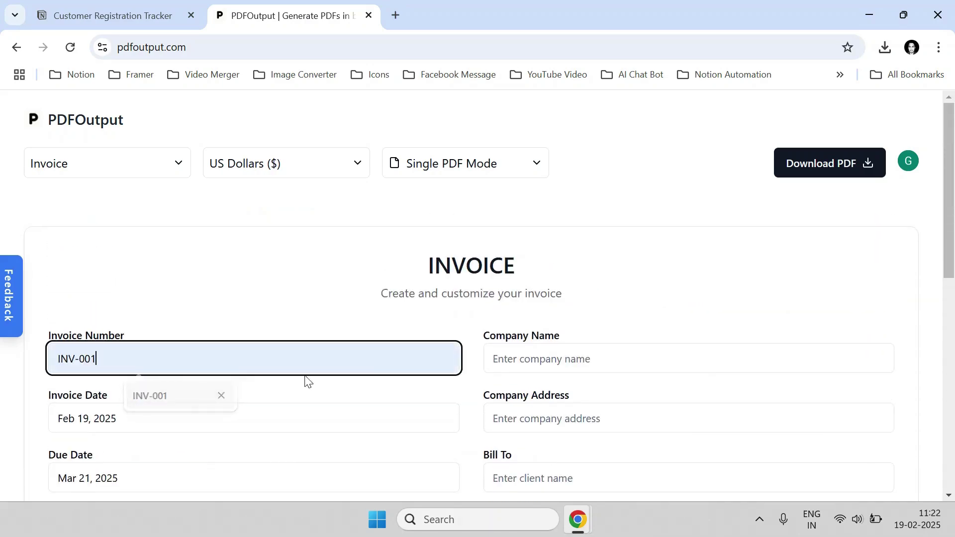
left_click(533, 361)
left_click(603, 396)
left_click(569, 415)
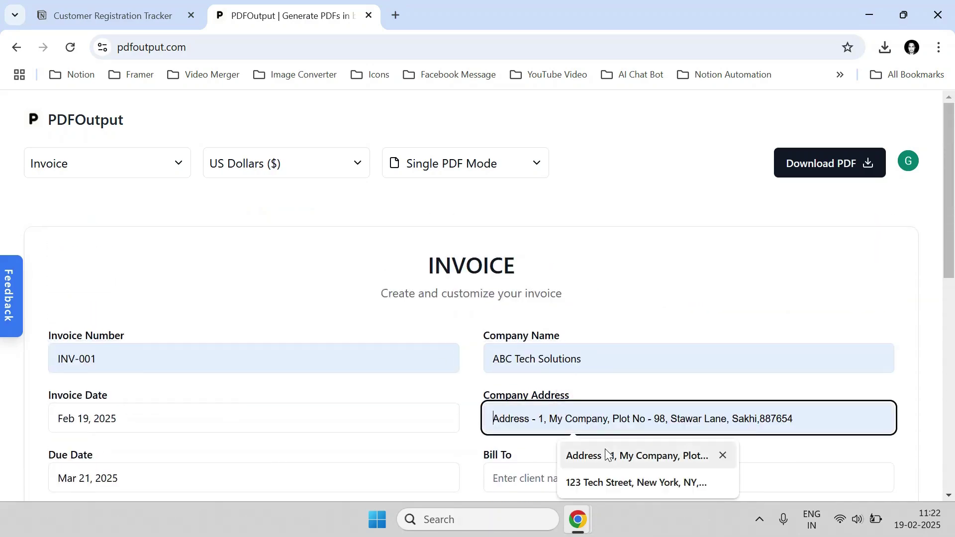
left_click(607, 454)
Bill the invoice to Neemans Pvt Ltd and fill in the saved client address
scroll(554, 294, "down", 3)
scroll(554, 337, "up", 1)
left_click(554, 331)
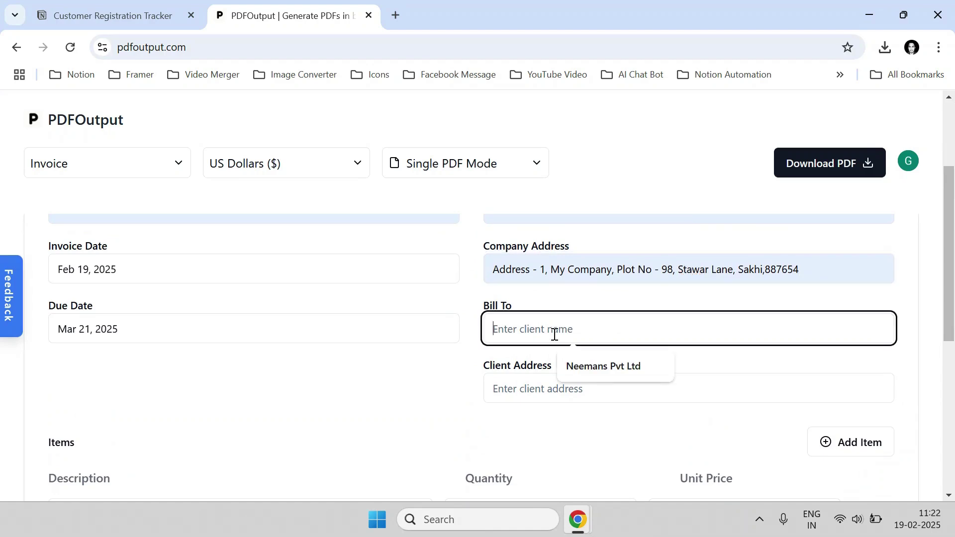
left_click(583, 363)
left_click(552, 390)
left_click(603, 424)
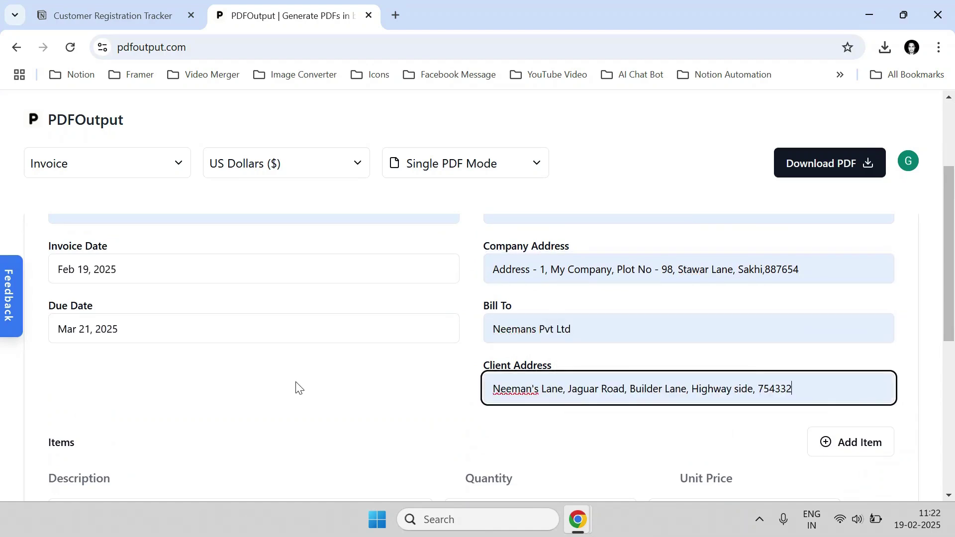
Describe the first invoice item as "Item - 1" with a quantity of 10 and a unit price of 20
scroll(296, 386, "down", 3)
left_click(232, 366)
type("Item")
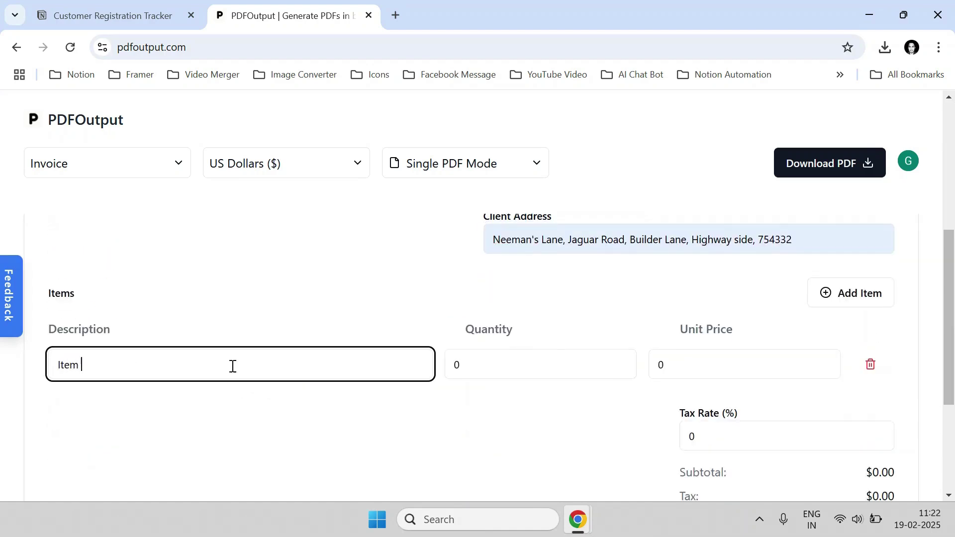
type(" - 1")
key("Tab")
type("10")
key("Tab")
type("2")
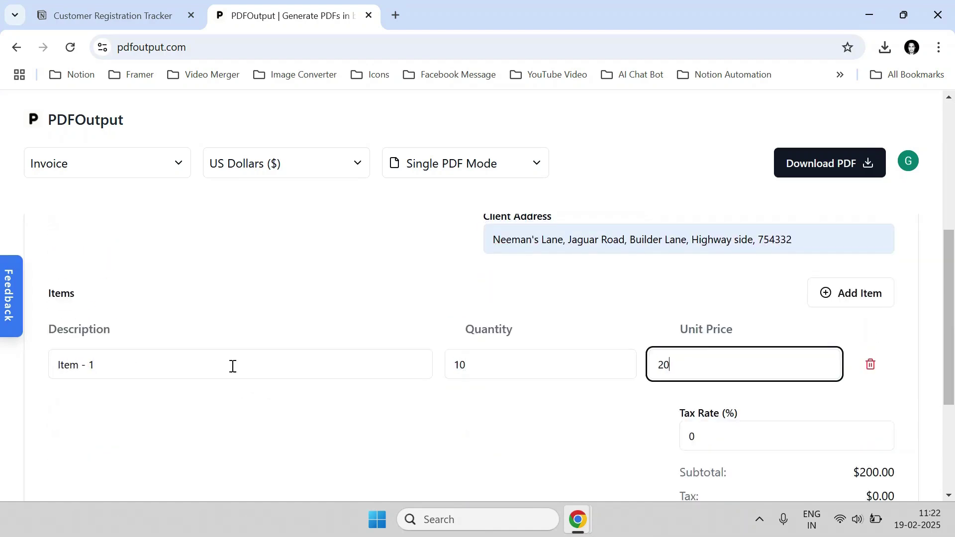
Add a second invoice item "Item - 2" with a quantity of 20 and a unit price of 30
left_click(848, 293)
left_click(198, 411)
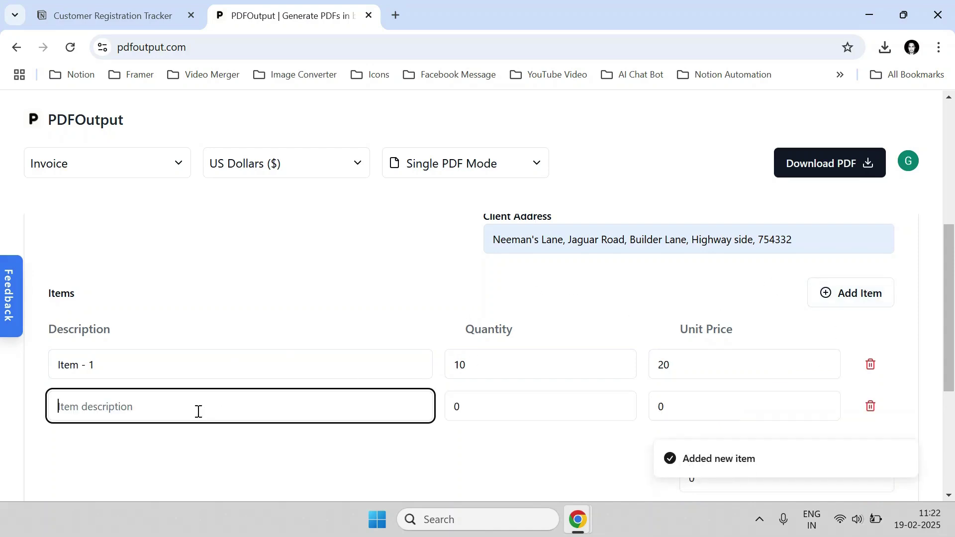
key("Tab")
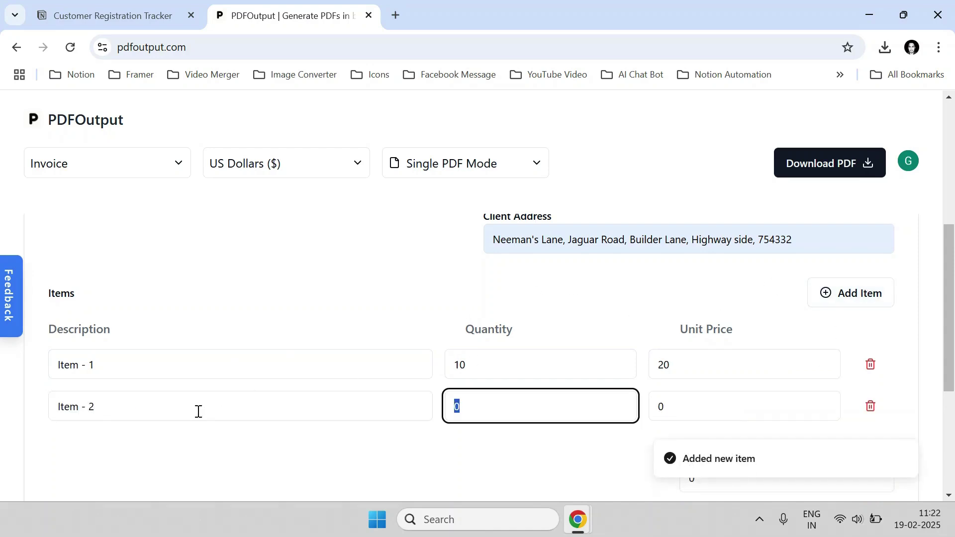
key("Tab")
type("3")
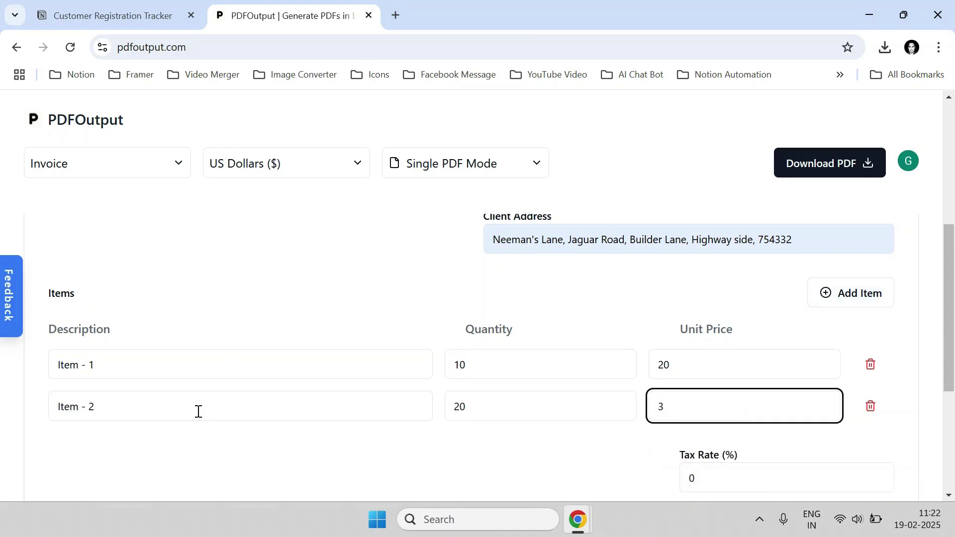
Set the invoice's tax rate to 4.5 percent
scroll(651, 397, "down", 1)
left_click(704, 394)
key("BackSpace")
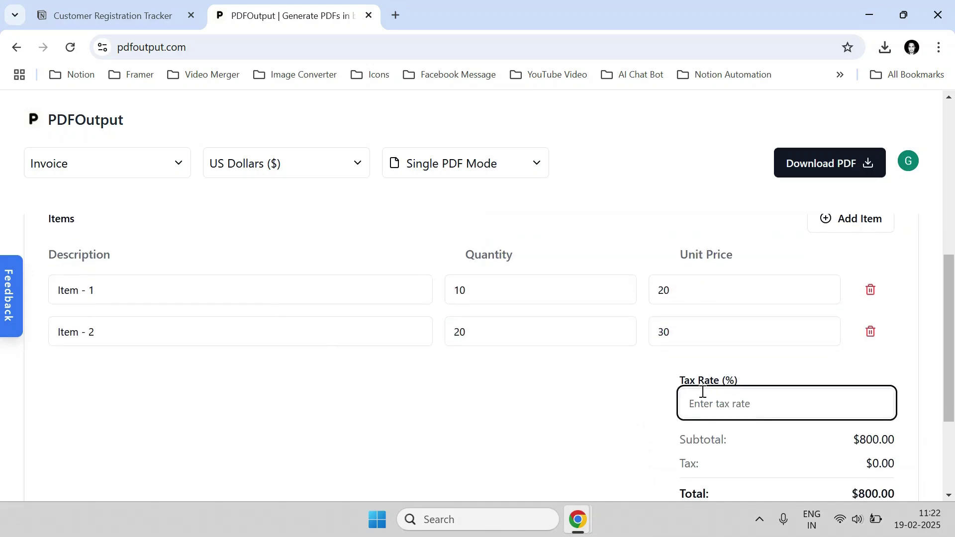
type("4.5")
left_click(427, 374)
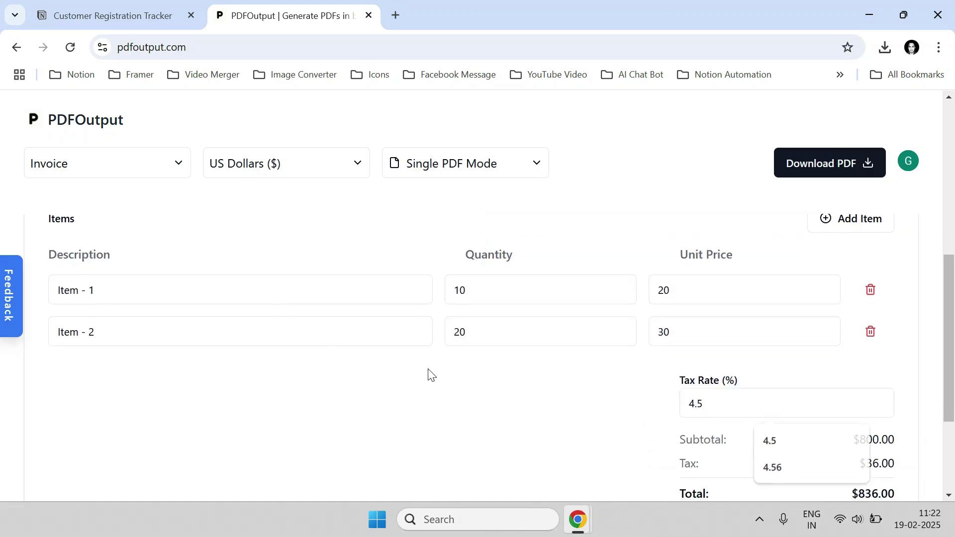
Enter the note "Pay within 30 days from due date" on the invoice
scroll(389, 401, "down", 3)
left_click(389, 401)
type("Pay within 30 days from due date")
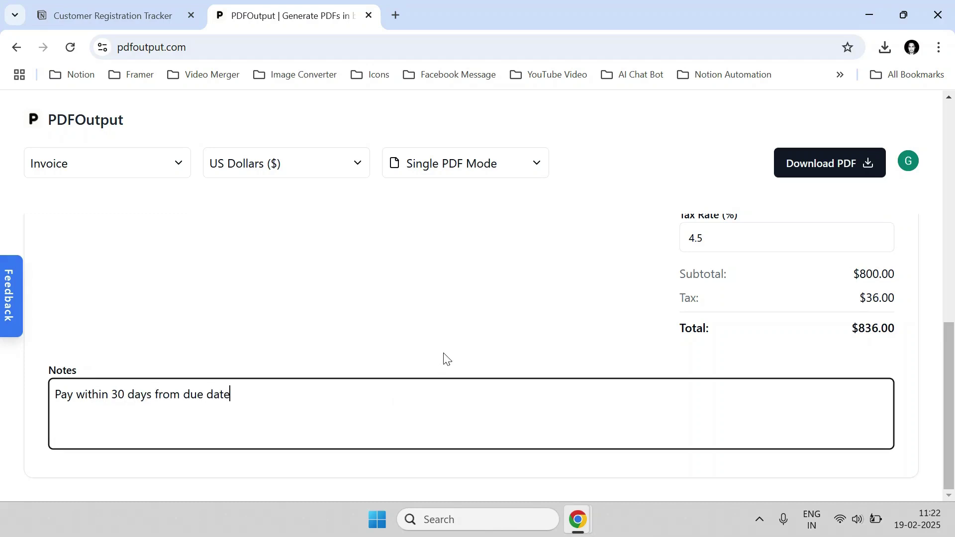
left_click(443, 329)
Download the completed invoice as a PDF and open the file to check its items, amounts and notes
scroll(440, 328, "up", 1)
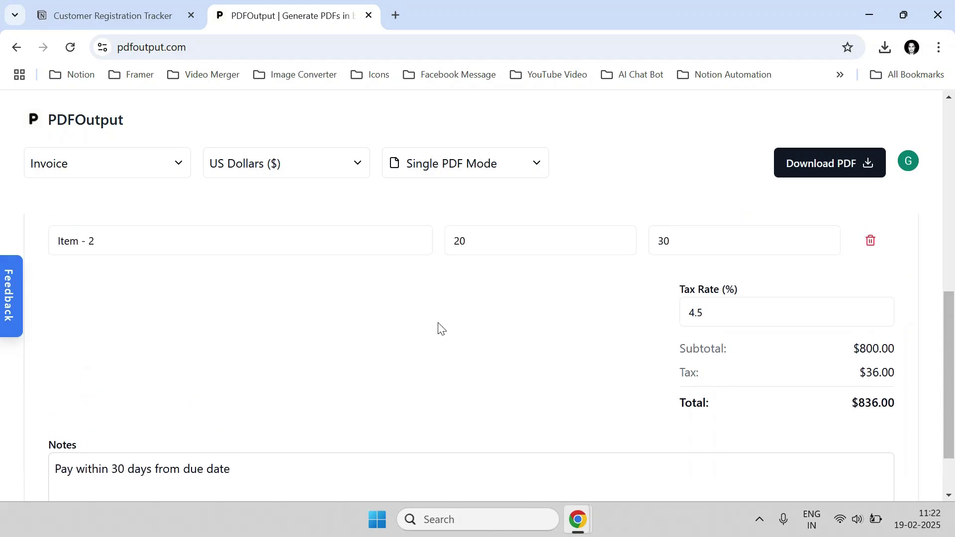
scroll(426, 336, "up", 6)
scroll(426, 335, "down", 7)
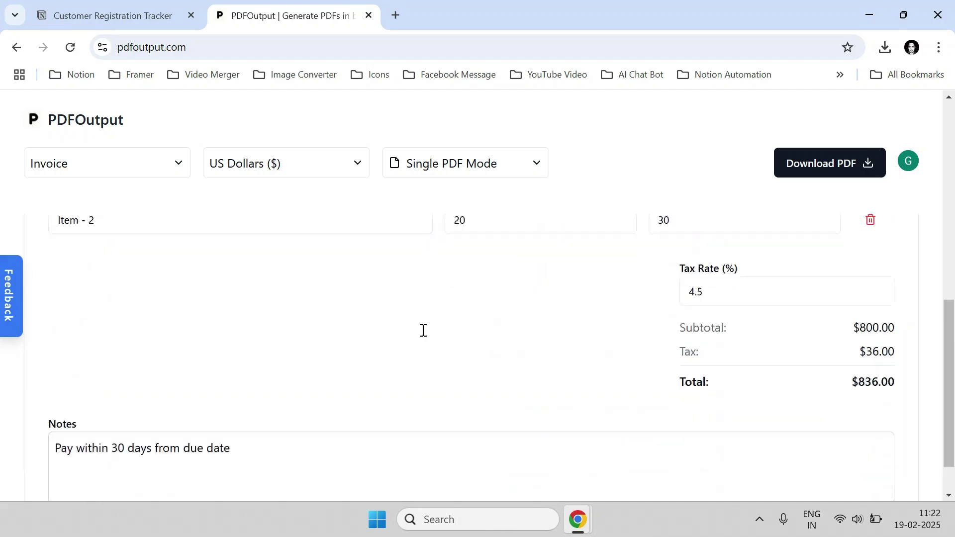
scroll(440, 348, "up", 7)
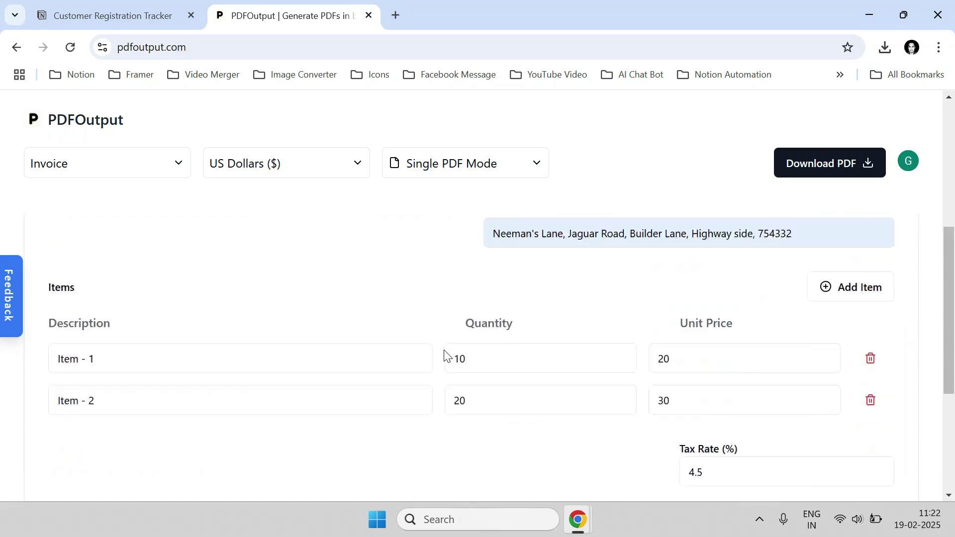
left_click(832, 169)
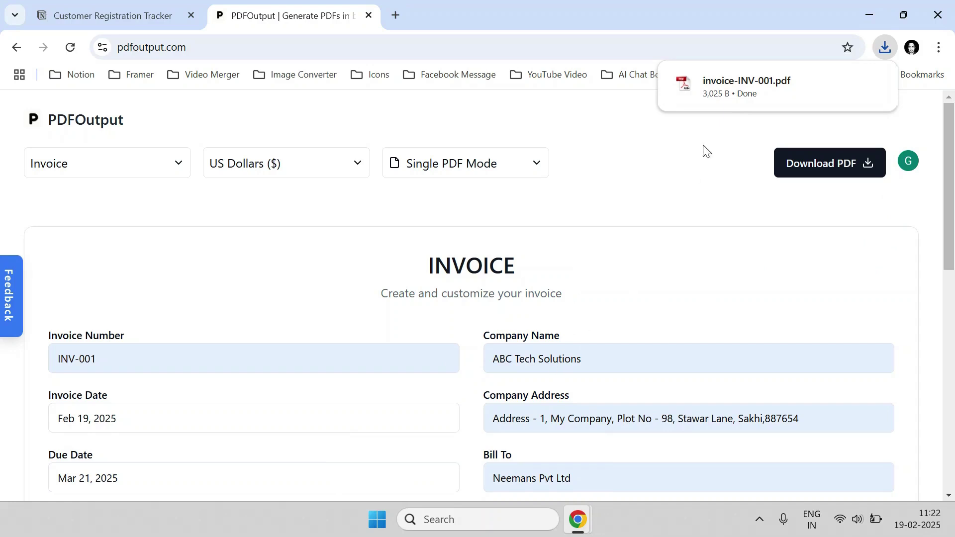
left_click(735, 95)
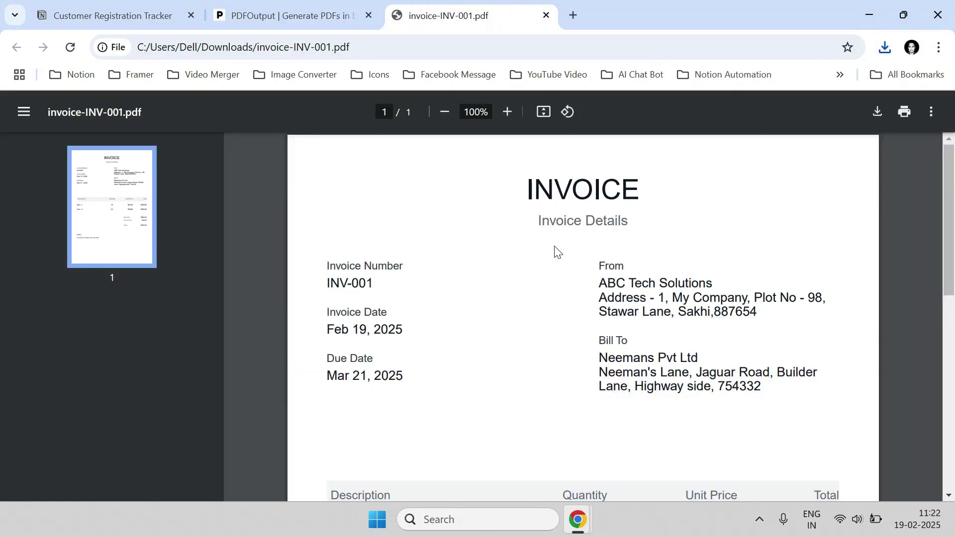
scroll(522, 266, "down", 9)
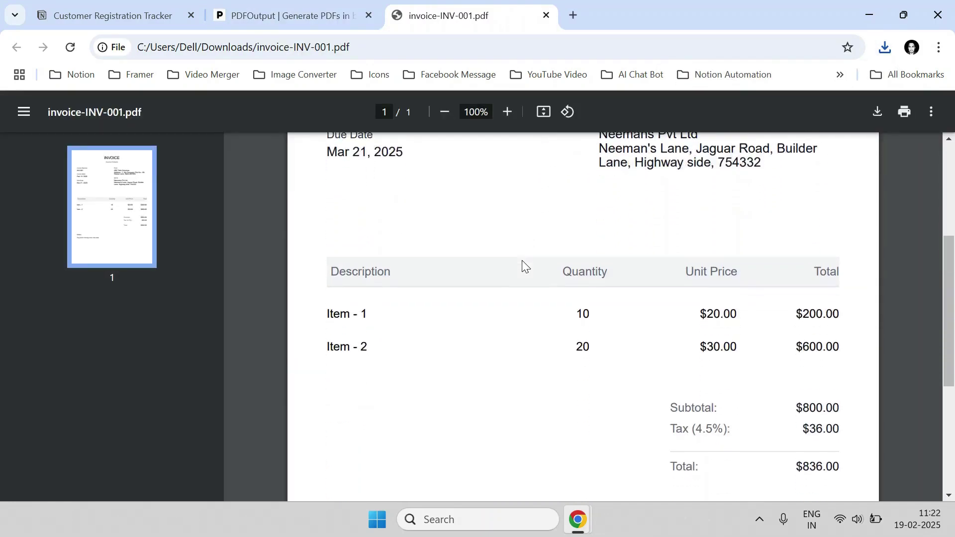
scroll(522, 266, "up", 5)
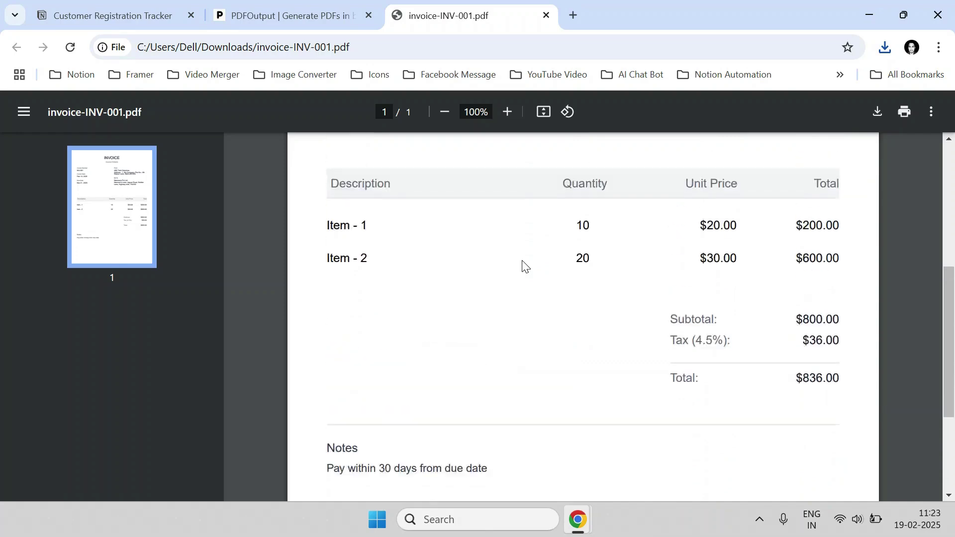
Return to the PDFOutput invoice form and change the currency to Euro (€)
left_click(309, 16)
scroll(580, 268, "down", 10)
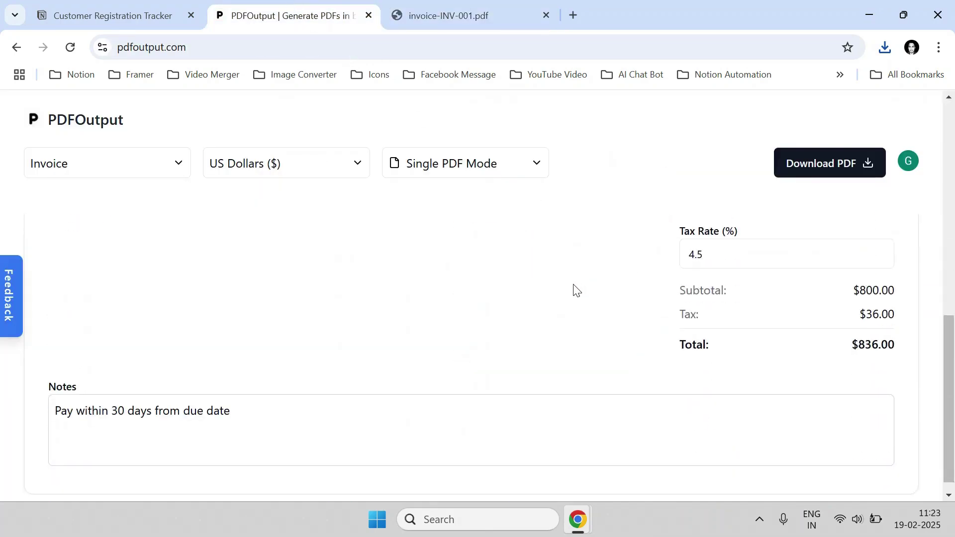
scroll(574, 290, "up", 2)
left_click(312, 162)
left_click(295, 202)
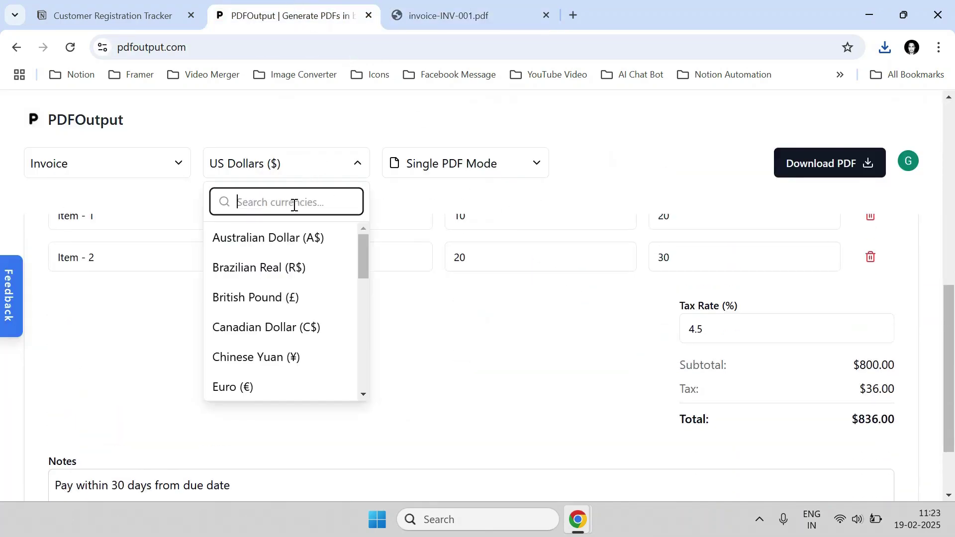
type("euro")
left_click(289, 237)
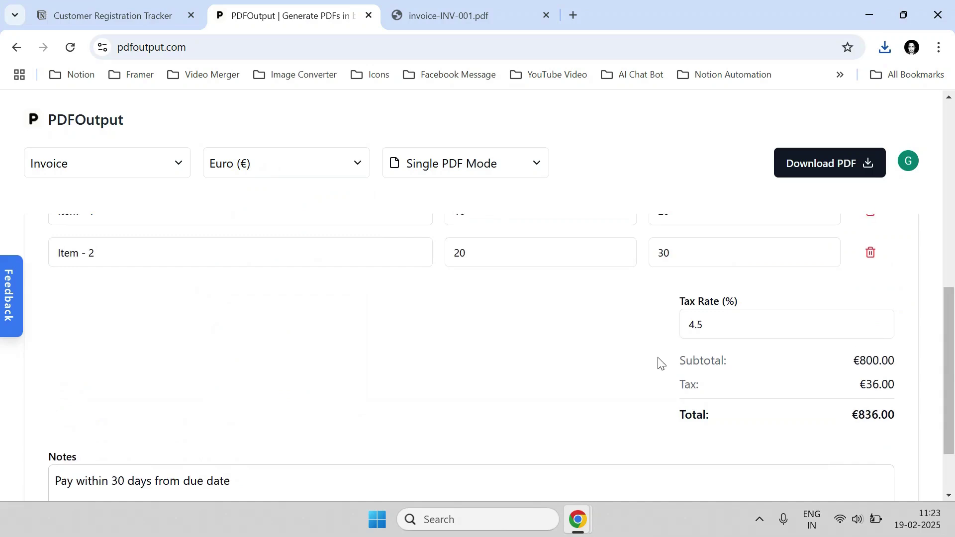
Examine the invoice total in the new currency and look over the filled-in form
scroll(796, 364, "down", 2)
left_click_drag(854, 322, 911, 336)
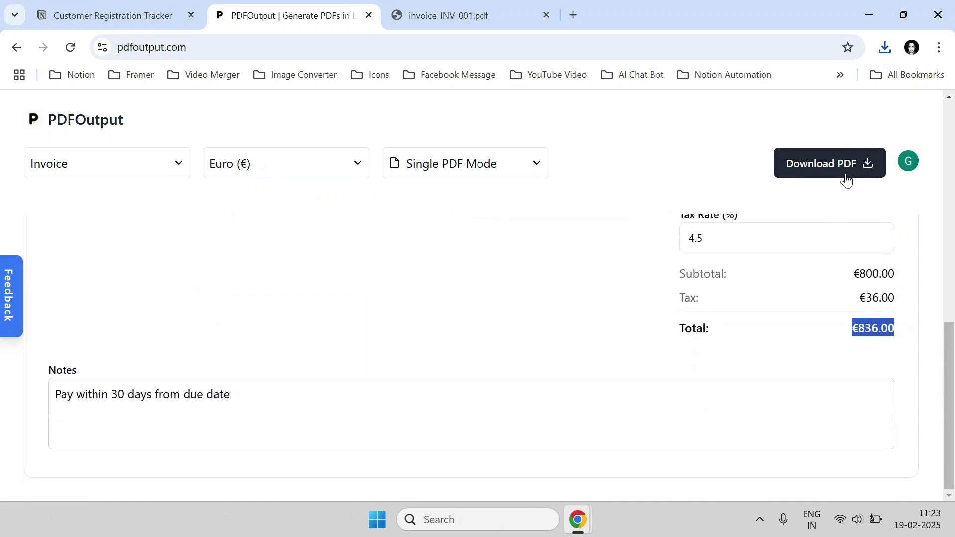
left_click_drag(852, 332, 908, 331)
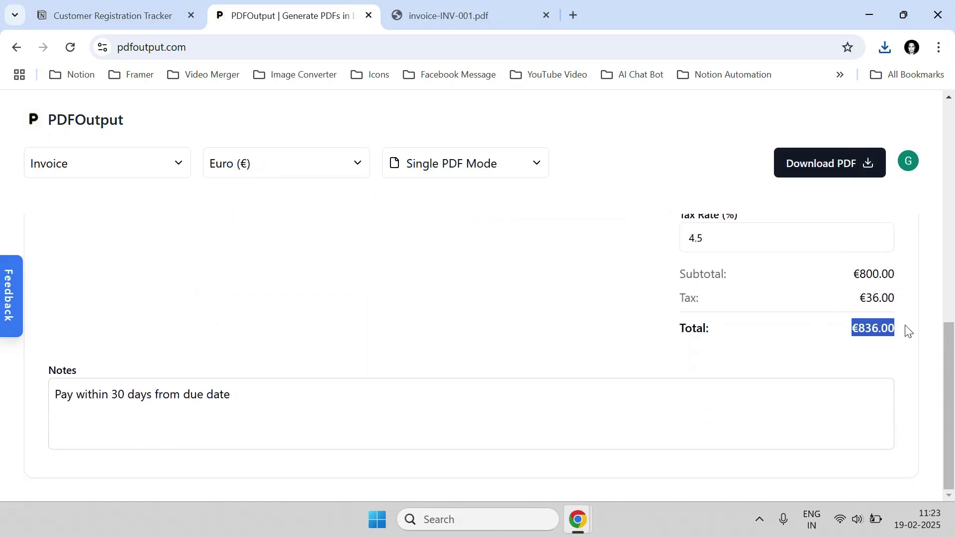
scroll(654, 332, "up", 1)
scroll(654, 332, "up", 10)
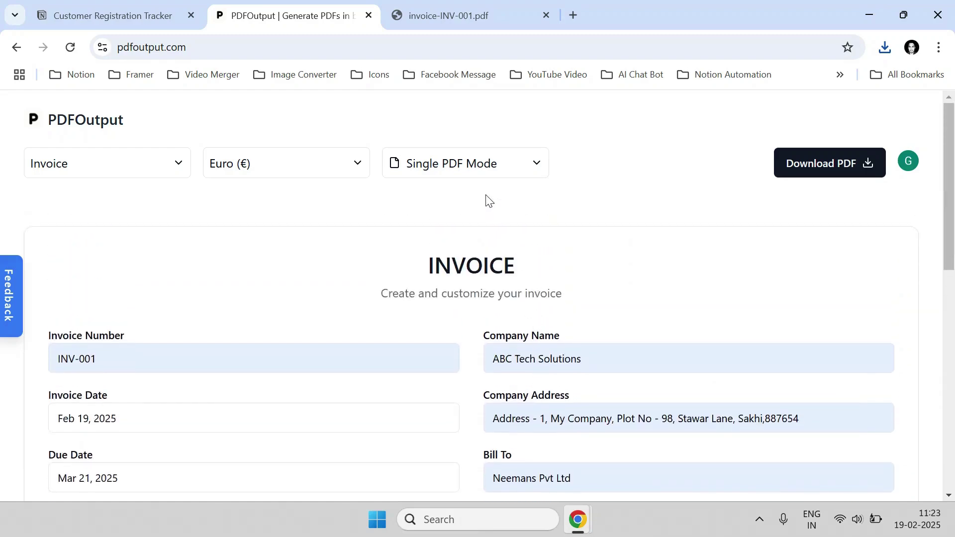
scroll(454, 286, "down", 10)
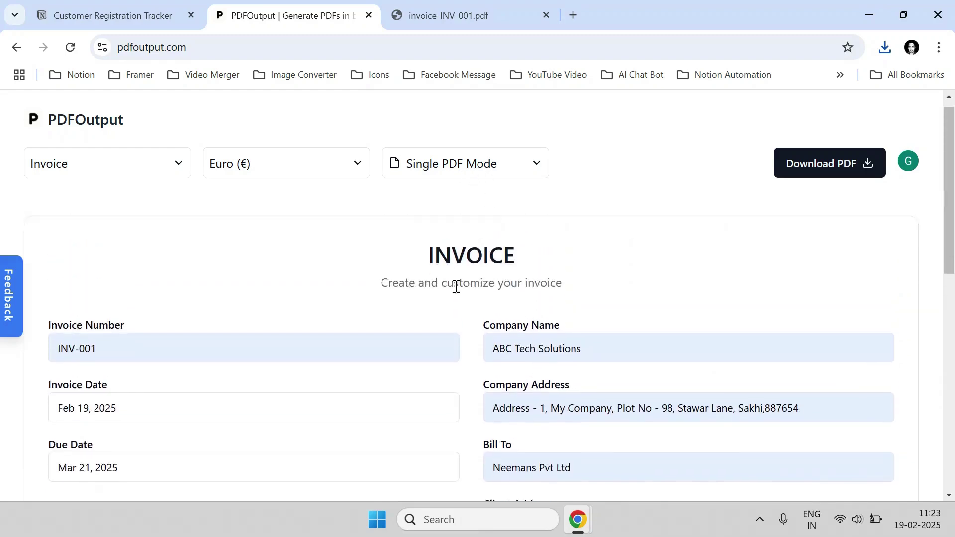
scroll(450, 297, "up", 7)
scroll(439, 291, "up", 3)
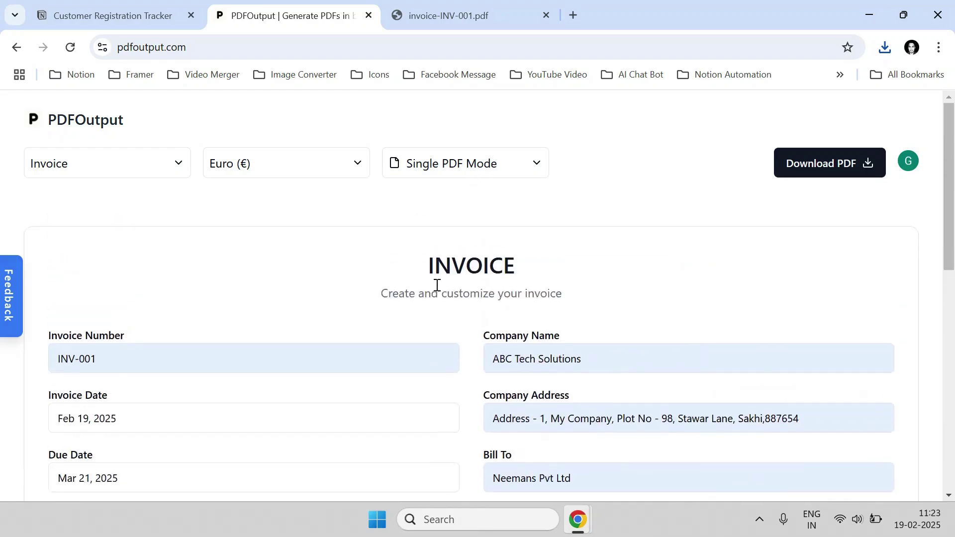
Switch the invoice to Bulk Export Mode and widen the Invoice Date and Due Date columns of the invoice database
left_click(463, 174)
left_click(458, 259)
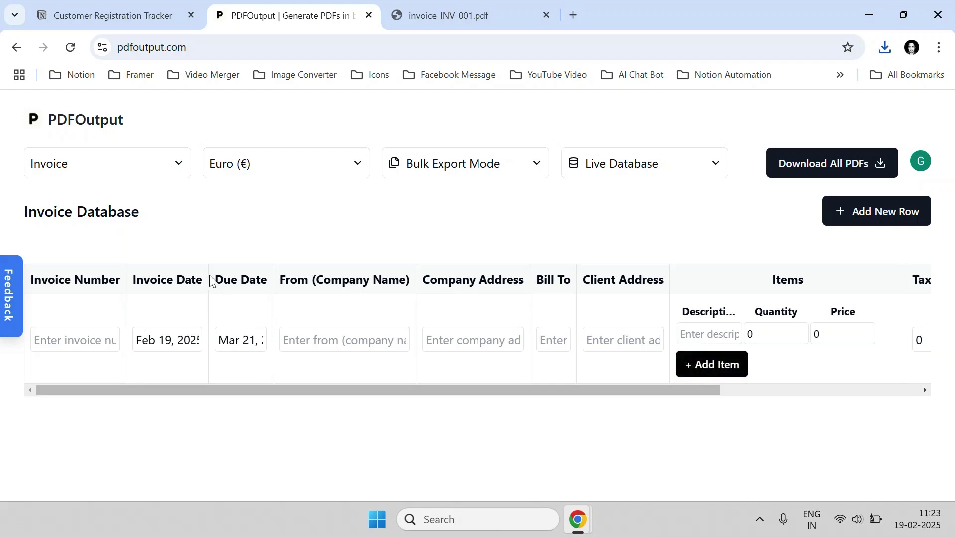
left_click_drag(211, 276, 224, 275)
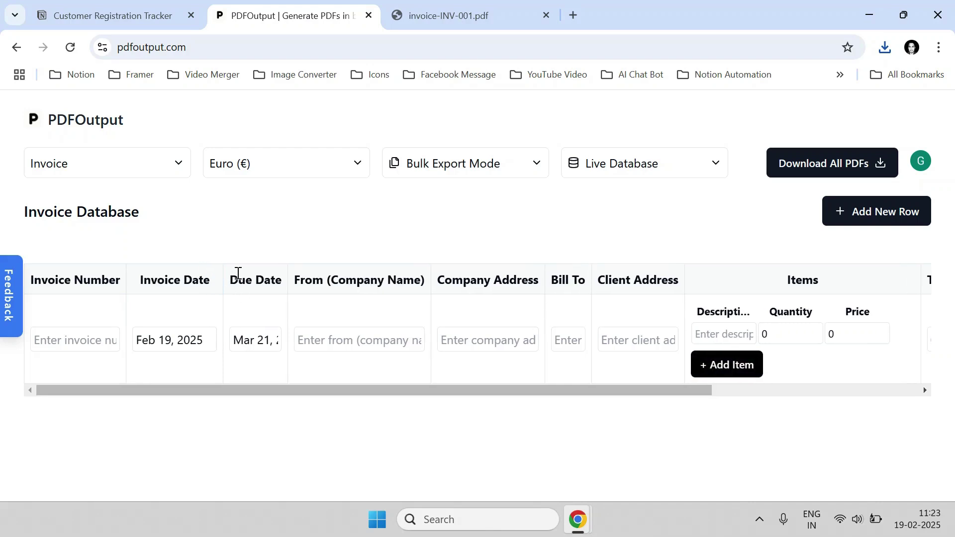
left_click_drag(284, 272, 311, 272)
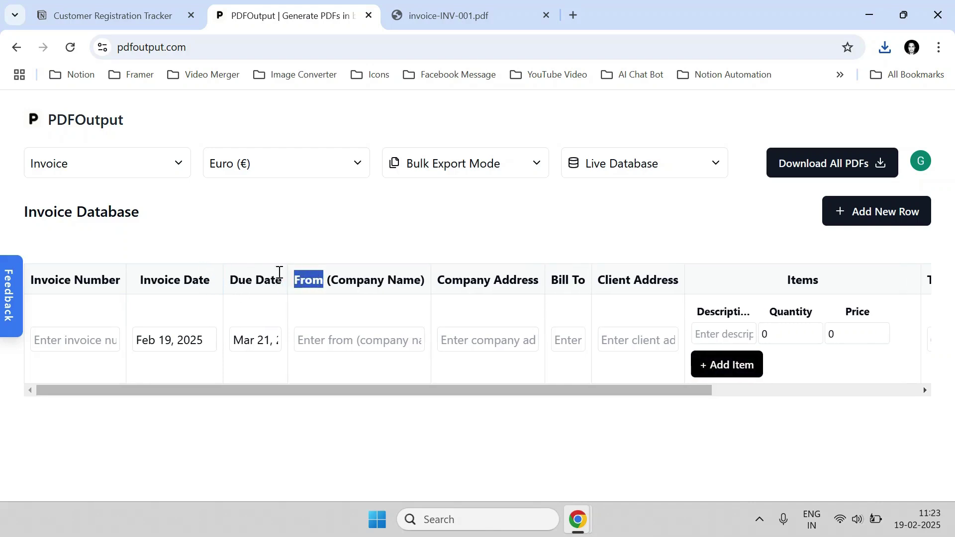
left_click(301, 243)
left_click_drag(293, 278, 328, 276)
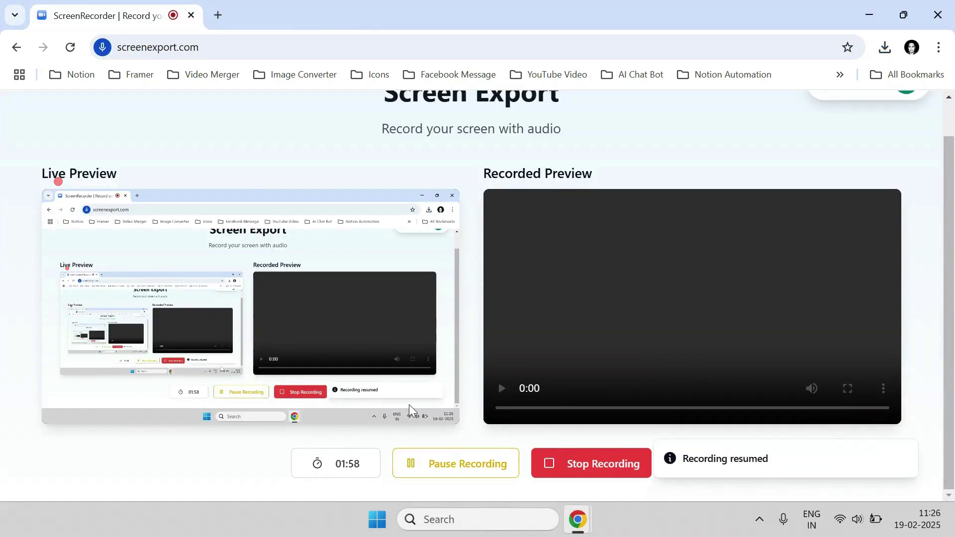
Return to PDFOutput and enter the invoice numbers INV-002 and INV-003 for the second and third rows of the invoice database
key("alt+Tab")
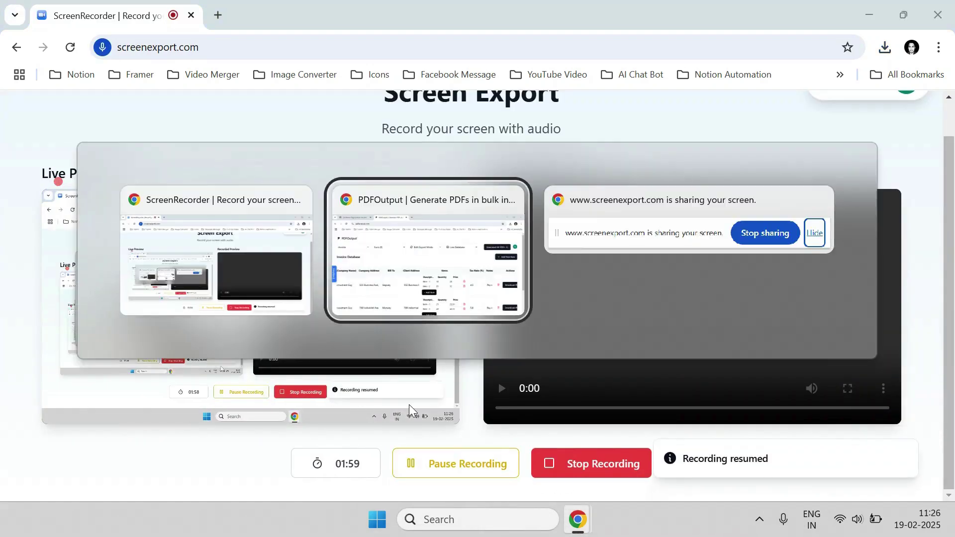
scroll(420, 412, "down", 3)
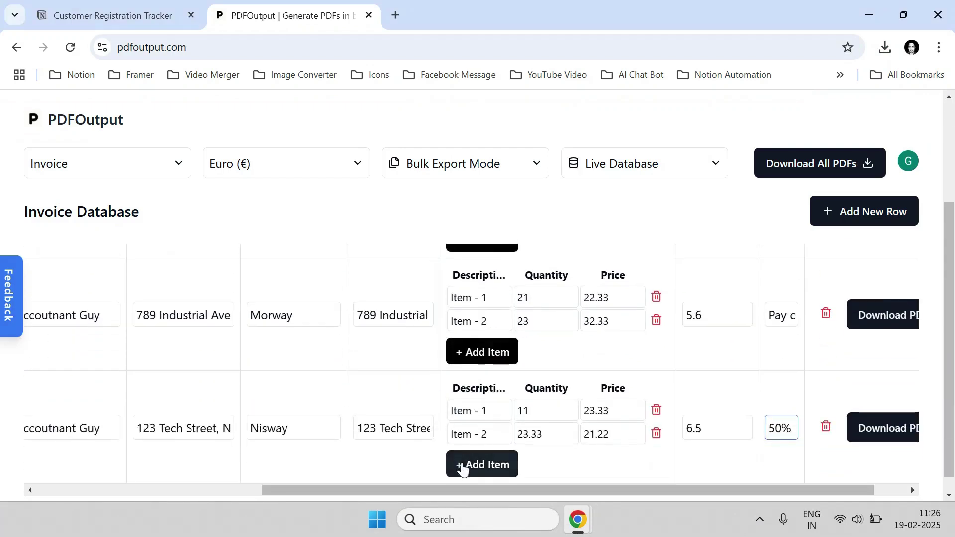
left_click_drag(449, 493, 179, 465)
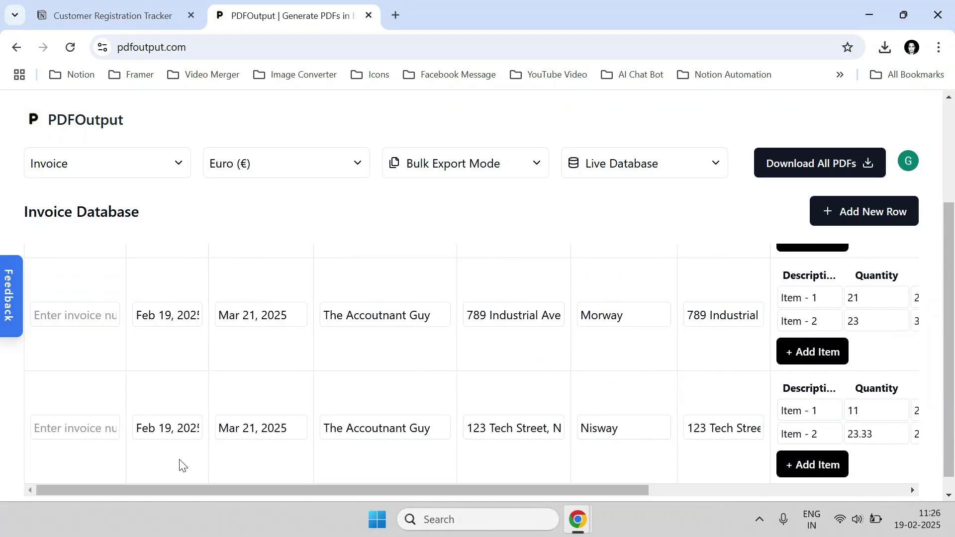
scroll(188, 399, "up", 3)
scroll(132, 420, "down", 1)
left_click(103, 390)
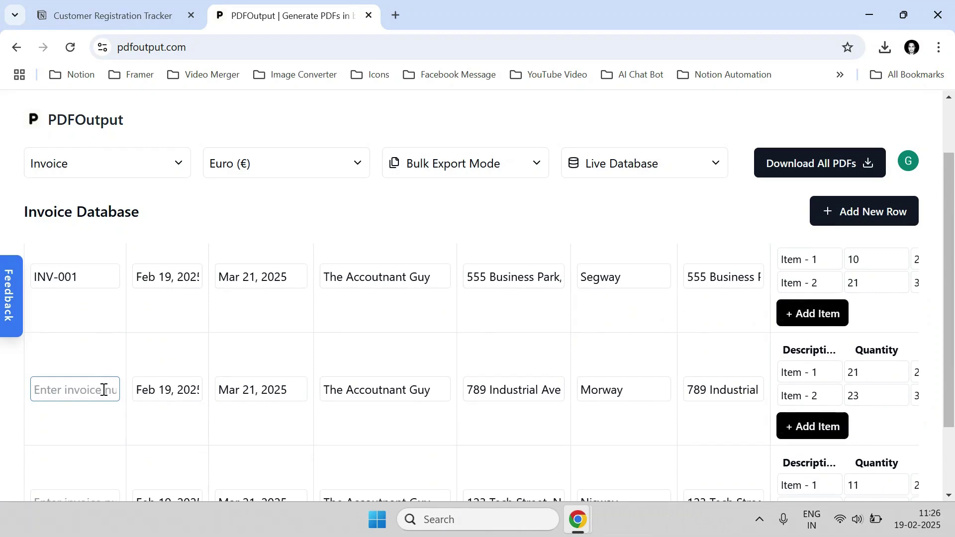
type("NV")
type("I")
scroll(90, 405, "down", 2)
left_click(88, 410)
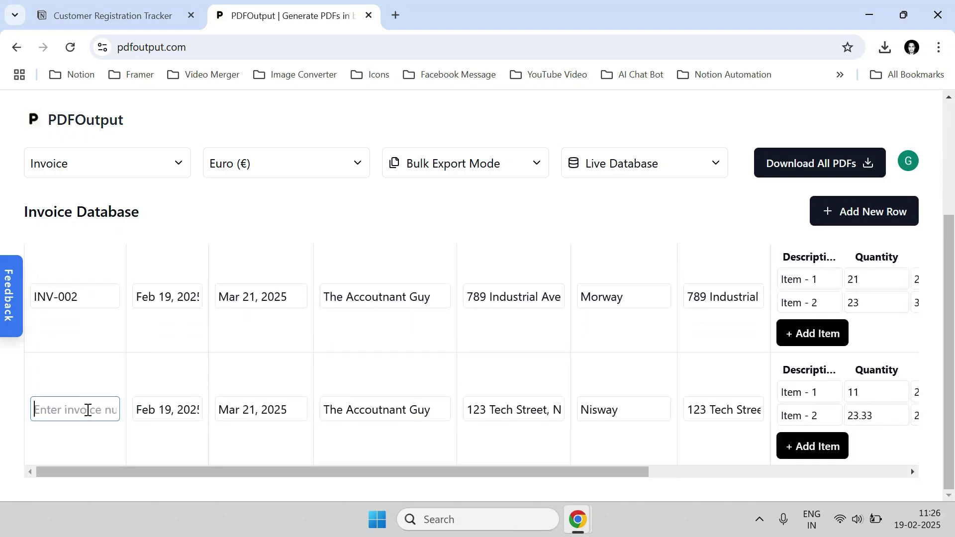
type("INV-003")
Widen the Invoice Number, Invoice Date and From (Company Name) columns of the invoice database
scroll(87, 410, "up", 3)
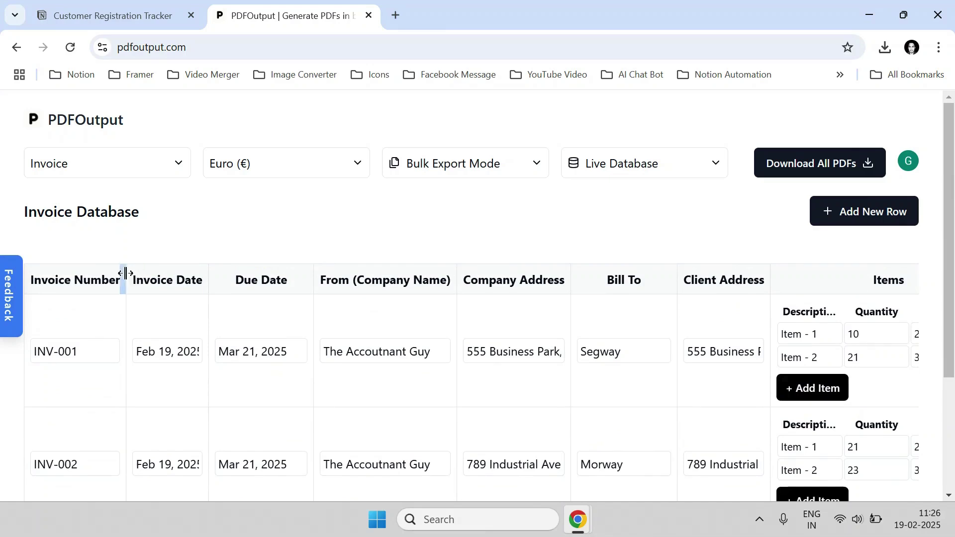
left_click_drag(125, 278, 142, 277)
left_click_drag(220, 276, 243, 277)
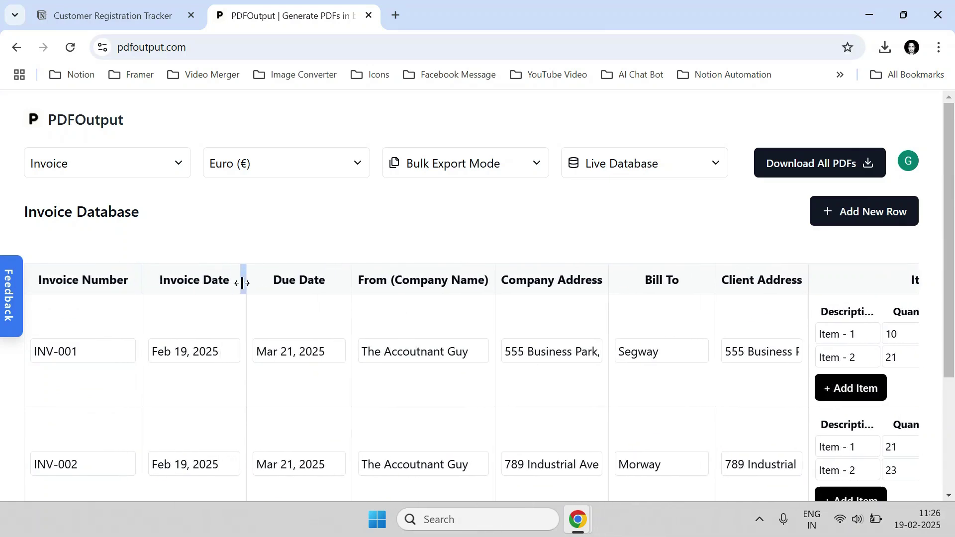
left_click_drag(324, 273, 350, 277)
scroll(395, 268, "down", 2)
scroll(377, 420, "down", 2)
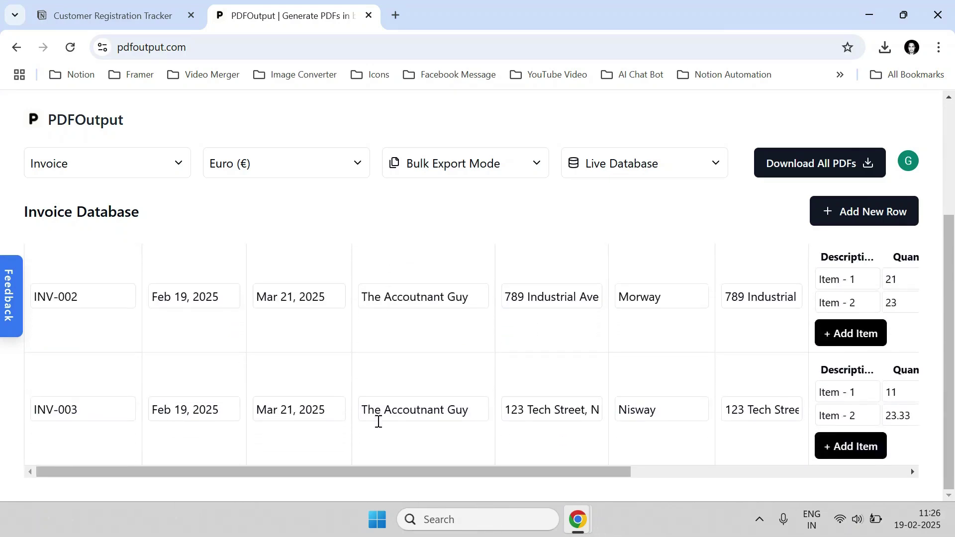
scroll(394, 390, "up", 2)
scroll(501, 279, "up", 1)
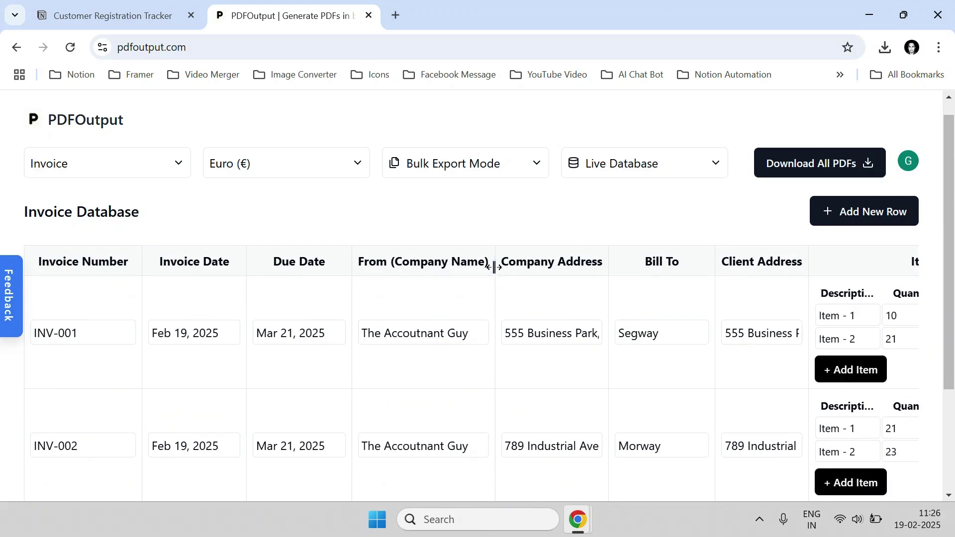
left_click_drag(492, 266, 502, 340)
scroll(526, 450, "down", 3)
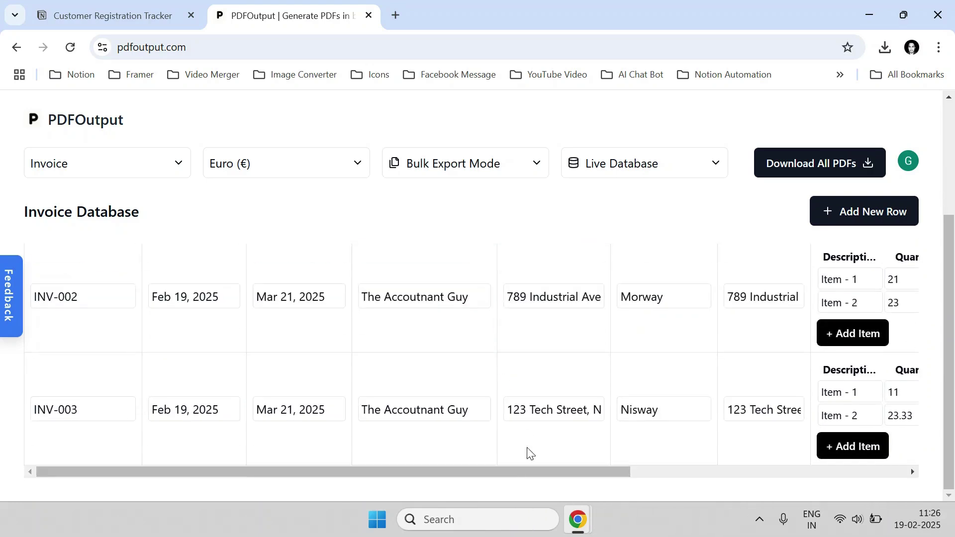
Widen the Tax Rate (%) and Notes columns so that more of each invoice's note text fits
left_click_drag(552, 471, 744, 460)
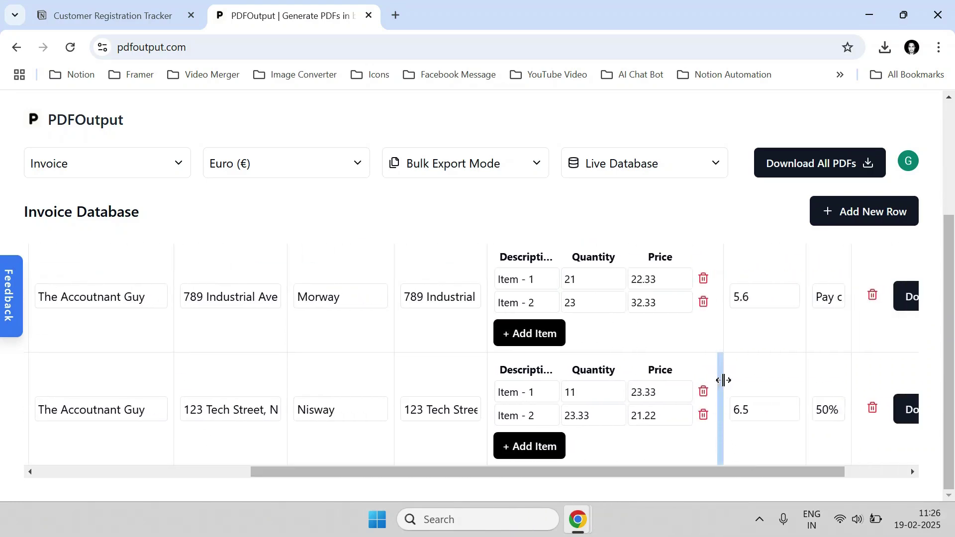
left_click(749, 333)
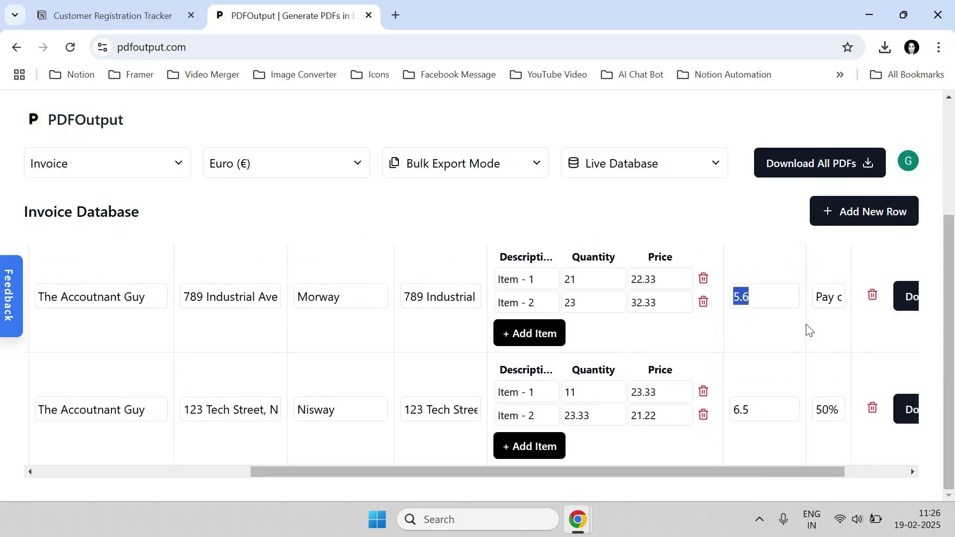
left_click_drag(803, 322, 892, 326)
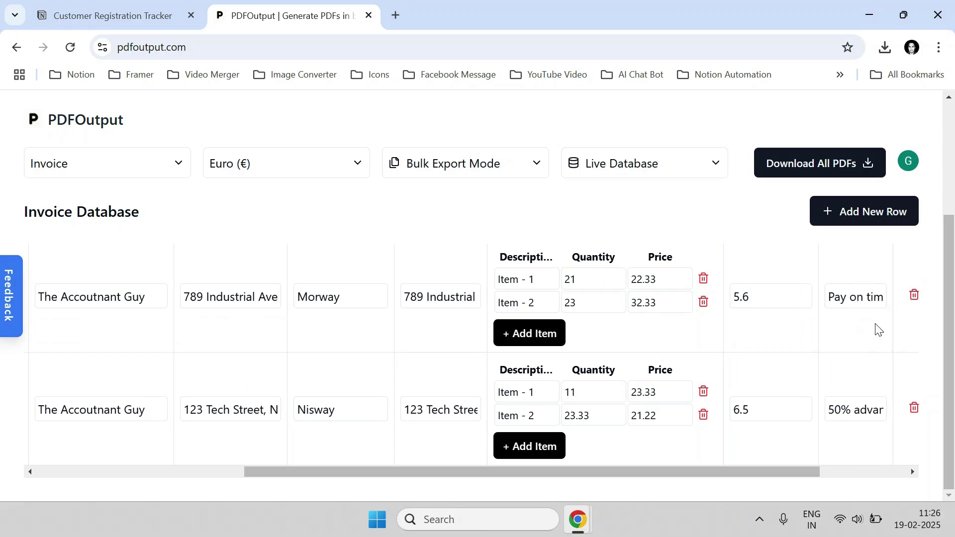
left_click_drag(809, 471, 895, 445)
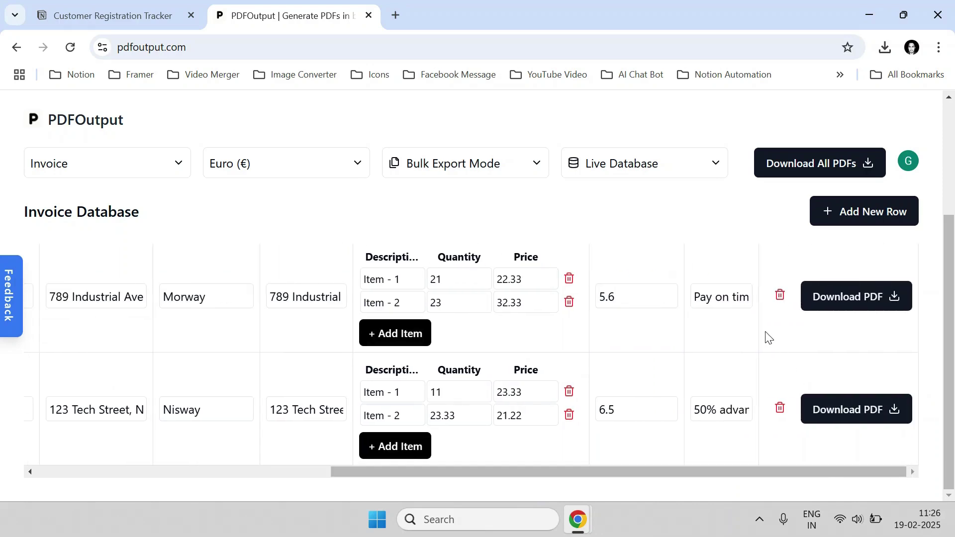
left_click_drag(755, 321, 842, 320)
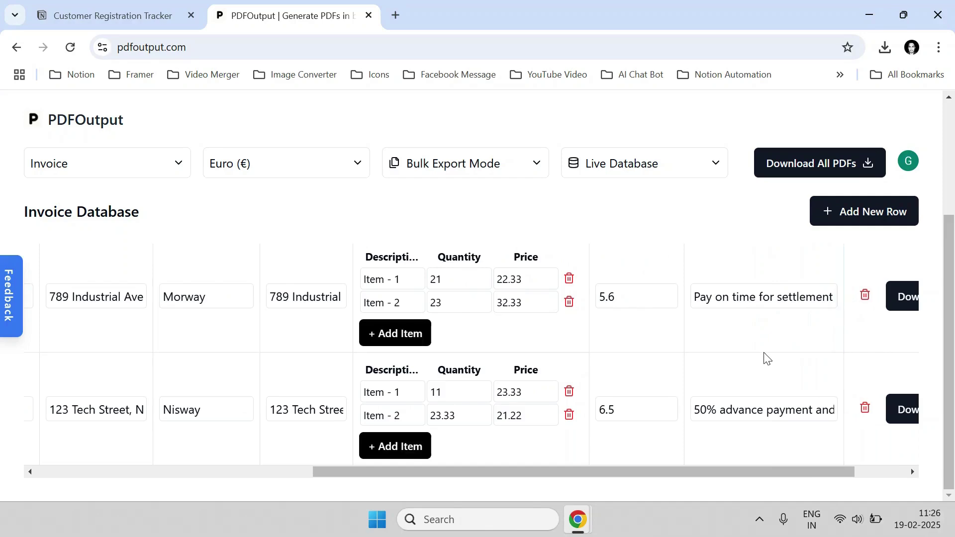
Look over the invoice rows and download all of the invoices as PDFs in bulk
scroll(739, 380, "up", 3)
scroll(740, 379, "up", 1)
scroll(721, 363, "down", 2)
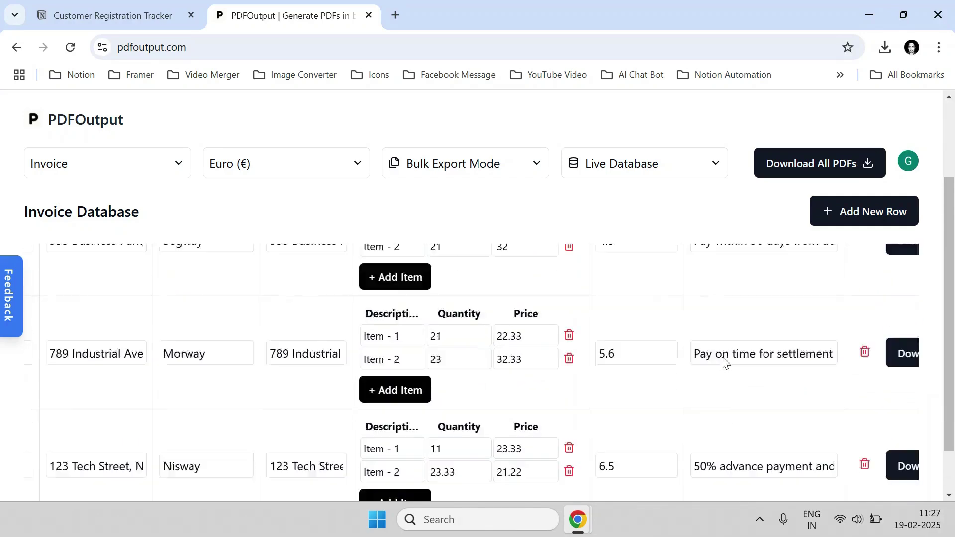
scroll(721, 362, "up", 2)
left_click(801, 166)
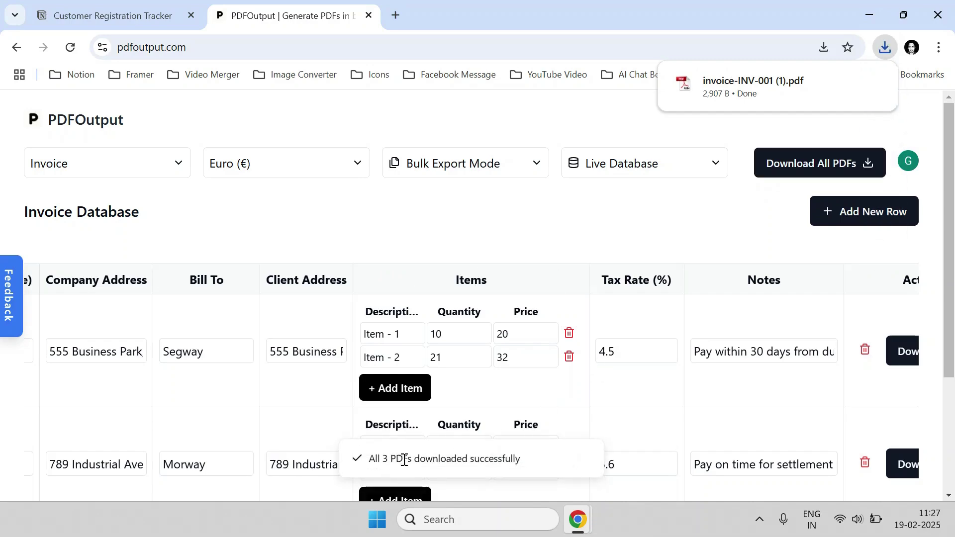
Open the downloaded invoice-INV-003.pdf and check its addresses, dates, totals and notes
left_click(883, 45)
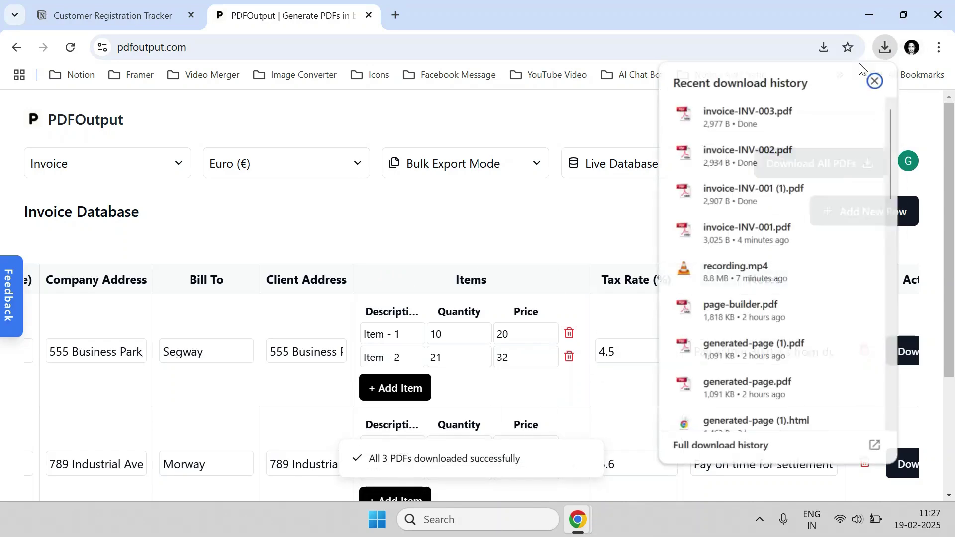
left_click(735, 110)
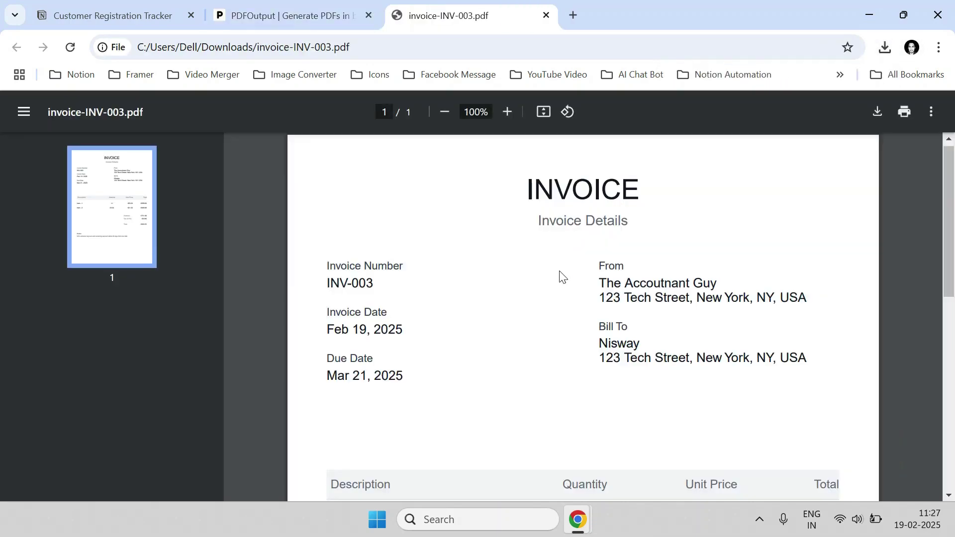
scroll(560, 275, "down", 9)
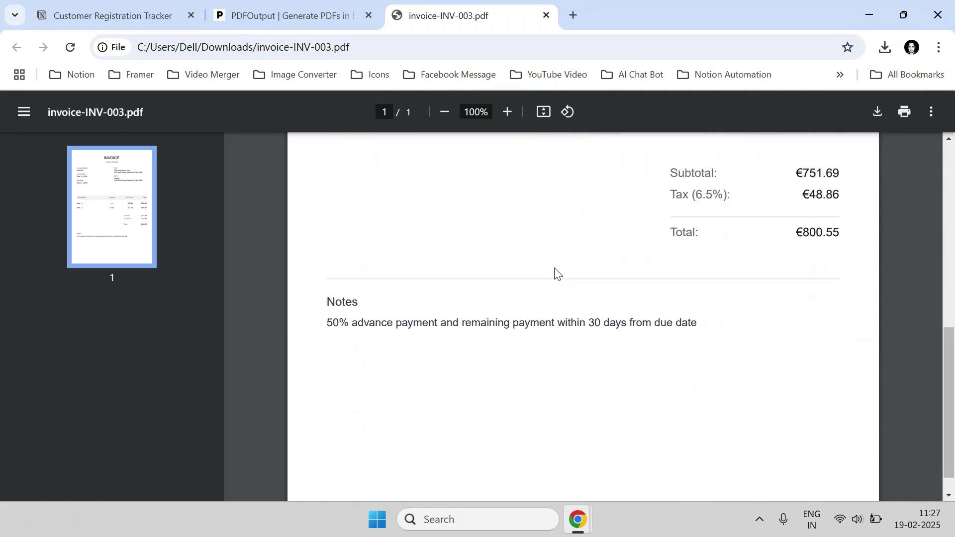
scroll(558, 273, "up", 5)
scroll(556, 272, "up", 3)
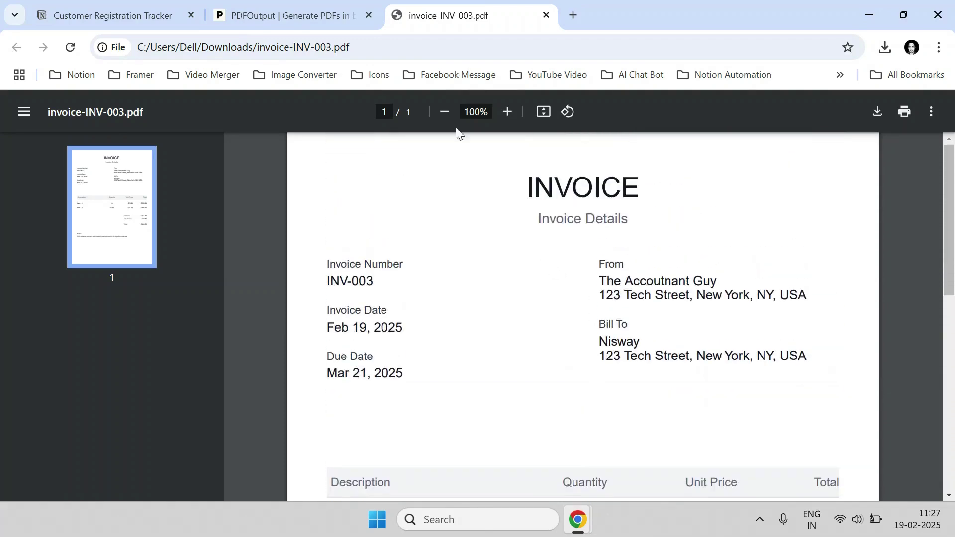
Return to the PDFOutput invoice database and view the available database sources, keeping Live Database
left_click(288, 11)
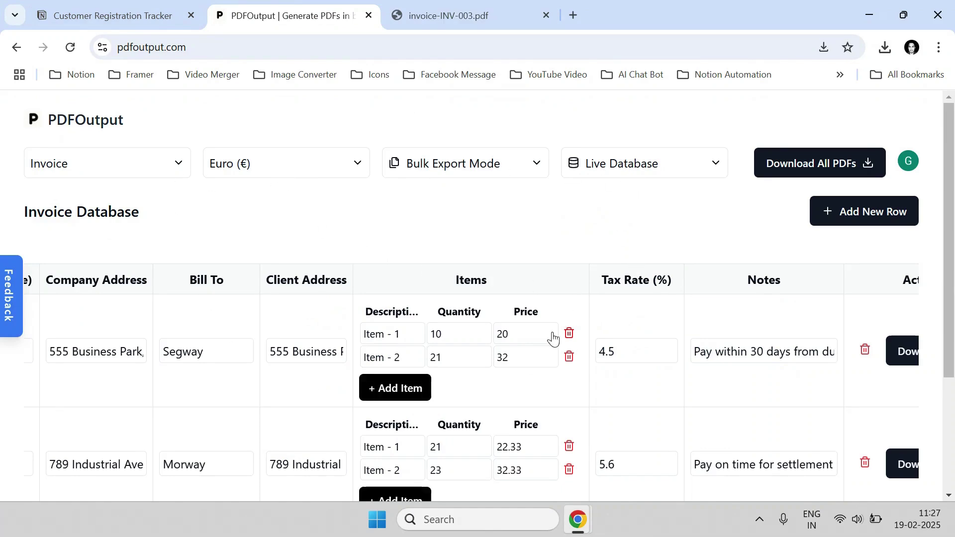
scroll(552, 334, "down", 2)
scroll(528, 320, "up", 2)
left_click(631, 174)
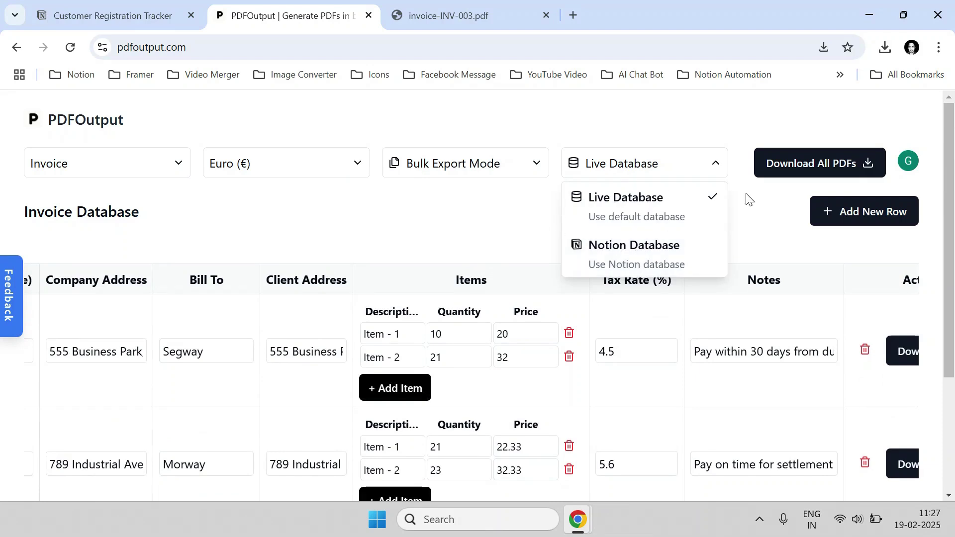
left_click(488, 225)
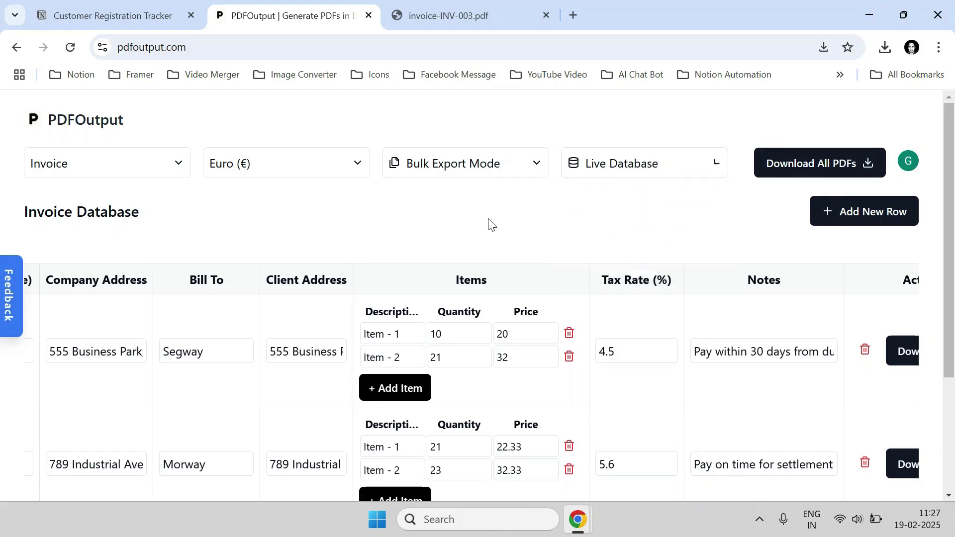
Examine the invoice database's rows, including the individual PDF download actions and the bulk download option
scroll(846, 221, "down", 3)
scroll(820, 230, "up", 3)
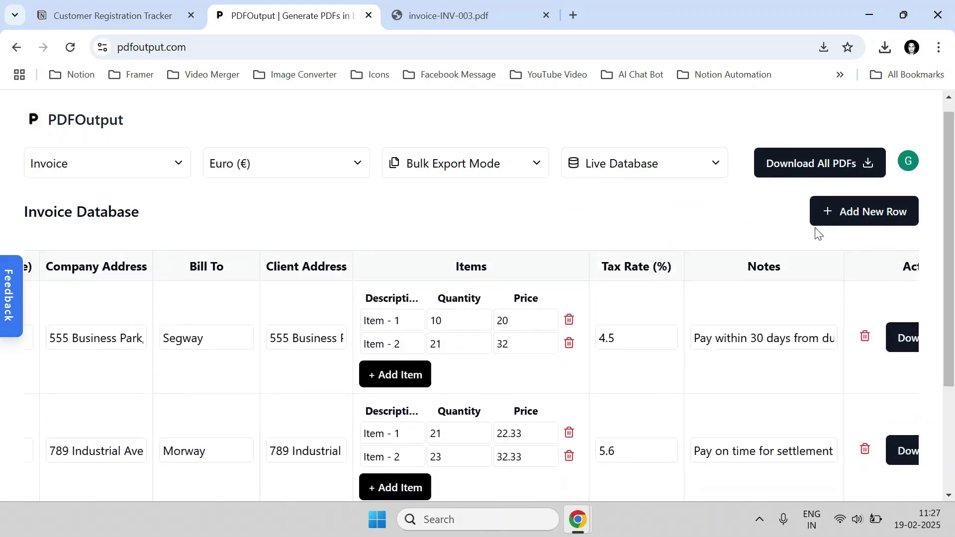
scroll(814, 243, "down", 1)
scroll(813, 252, "down", 2)
left_click_drag(840, 473, 926, 456)
scroll(858, 335, "up", 3)
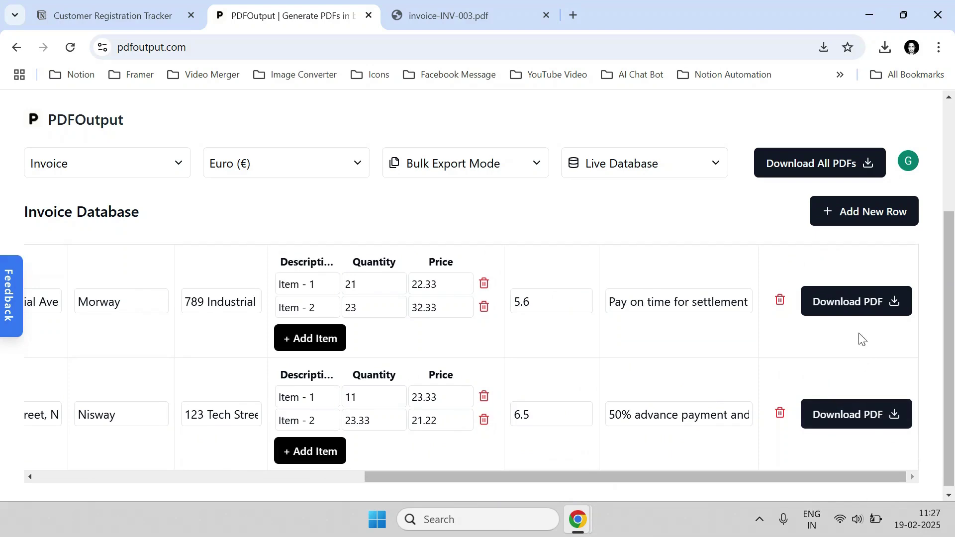
scroll(853, 336, "down", 3)
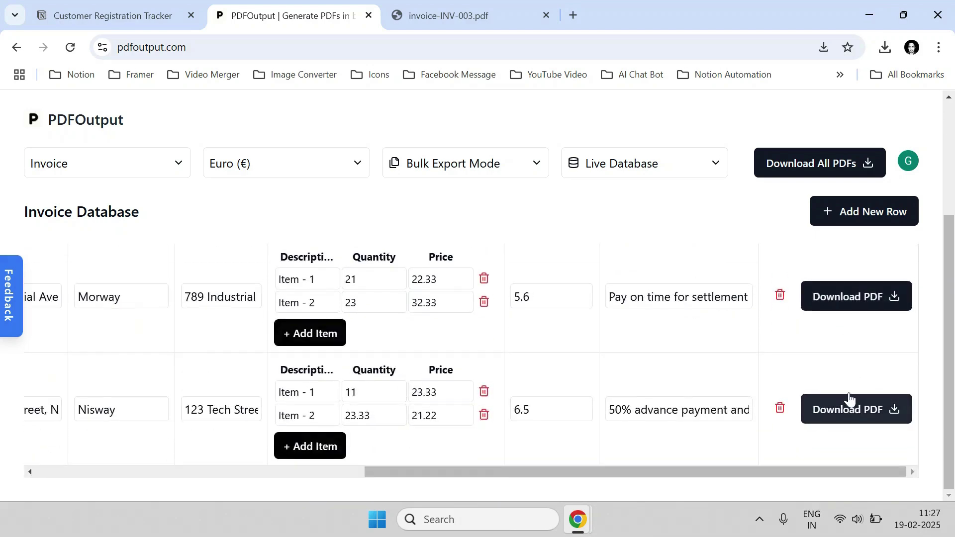
scroll(845, 378, "up", 3)
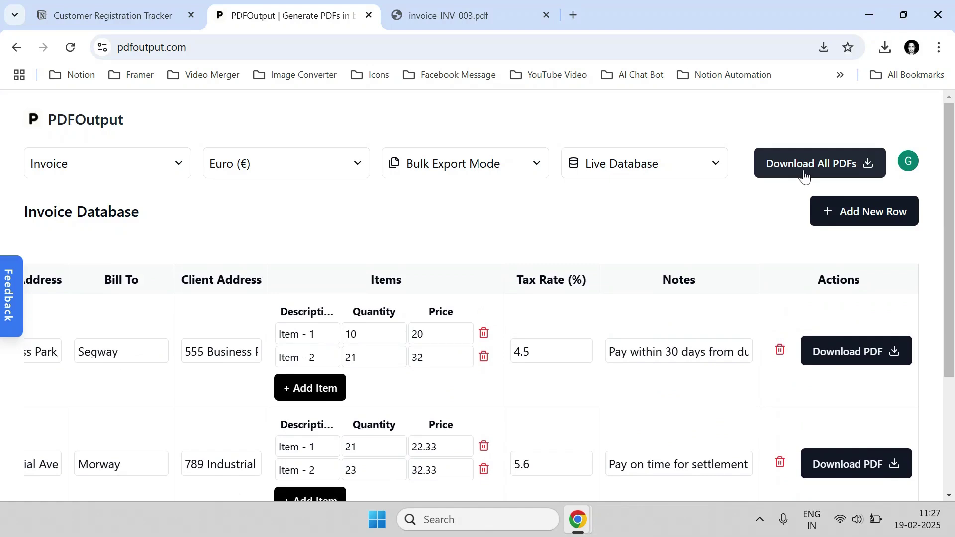
scroll(255, 273, "down", 3)
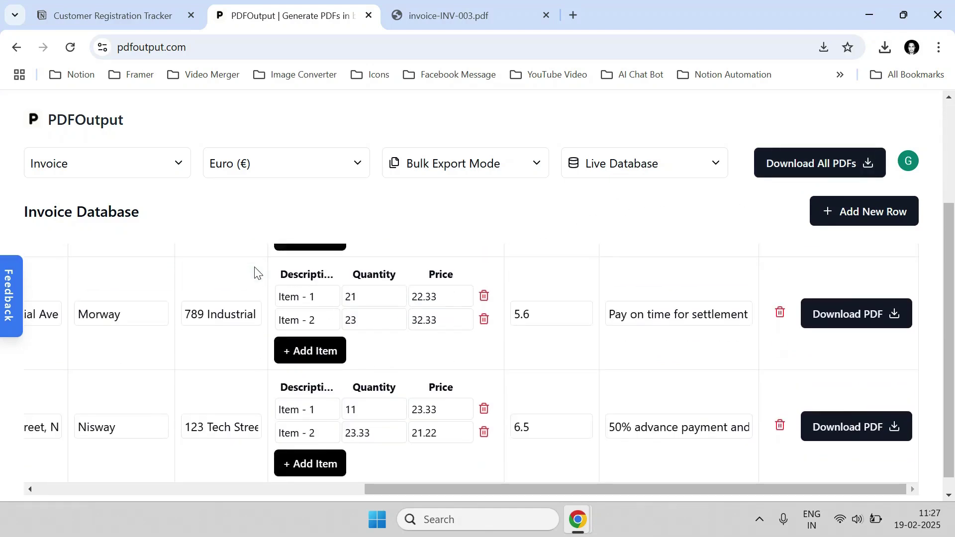
left_click_drag(453, 470, 137, 468)
View the template request form and the feedback form, closing each without submitting anything
left_click(118, 166)
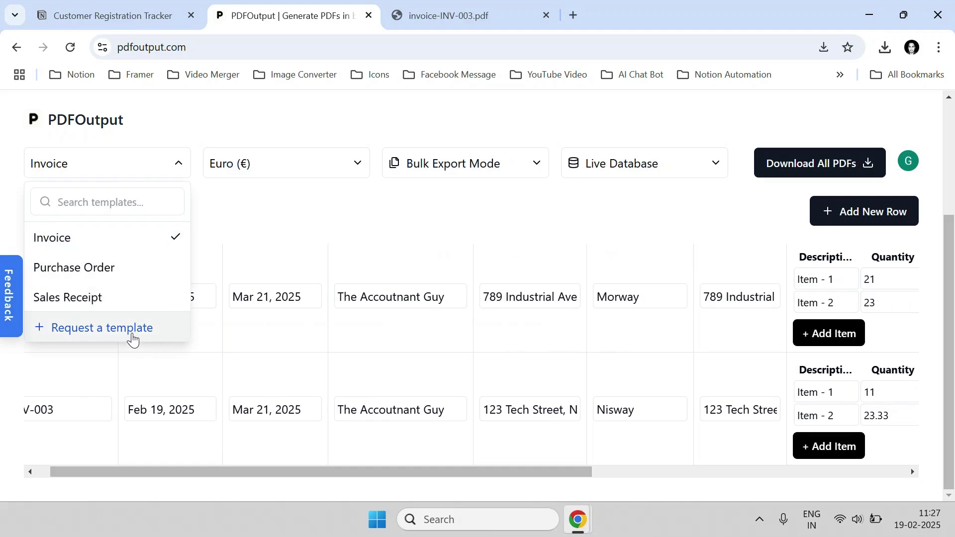
left_click(98, 336)
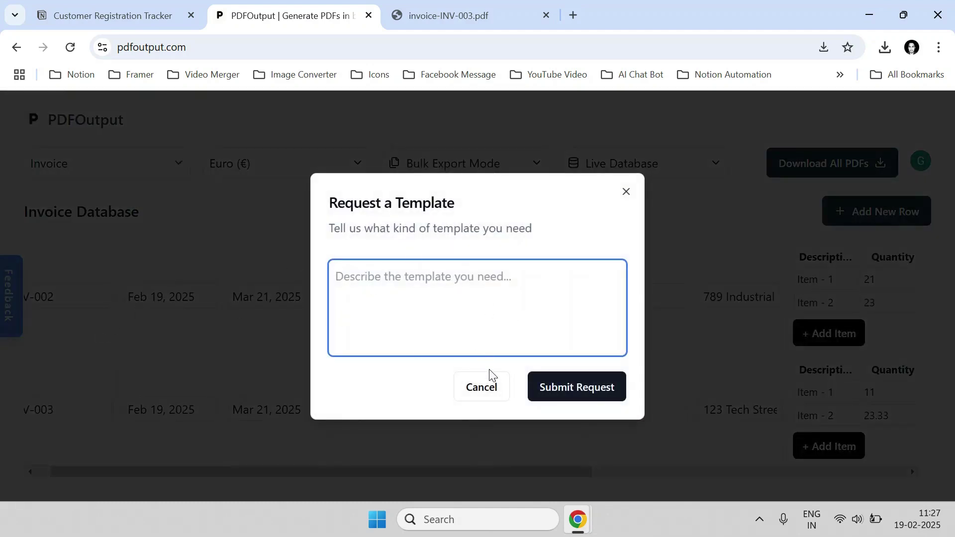
left_click(489, 389)
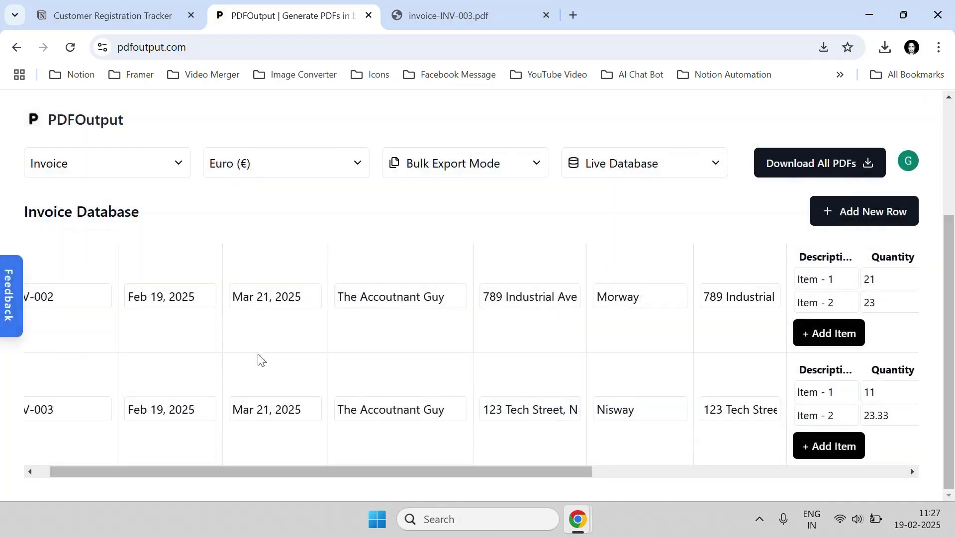
left_click(16, 296)
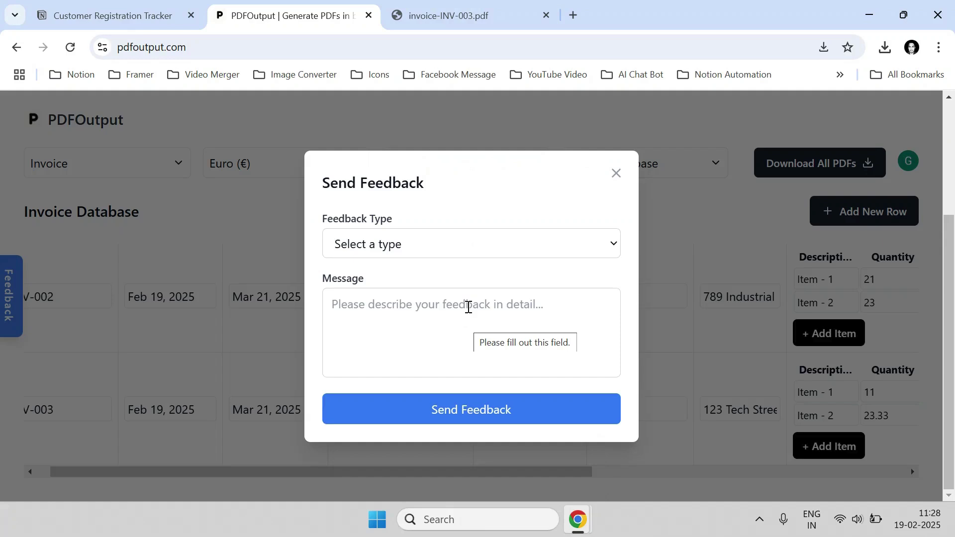
left_click(615, 174)
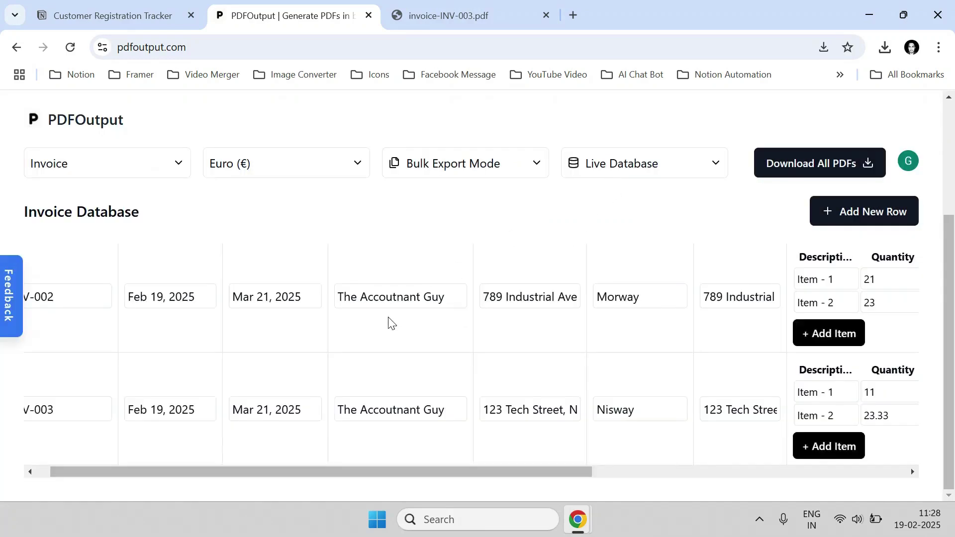